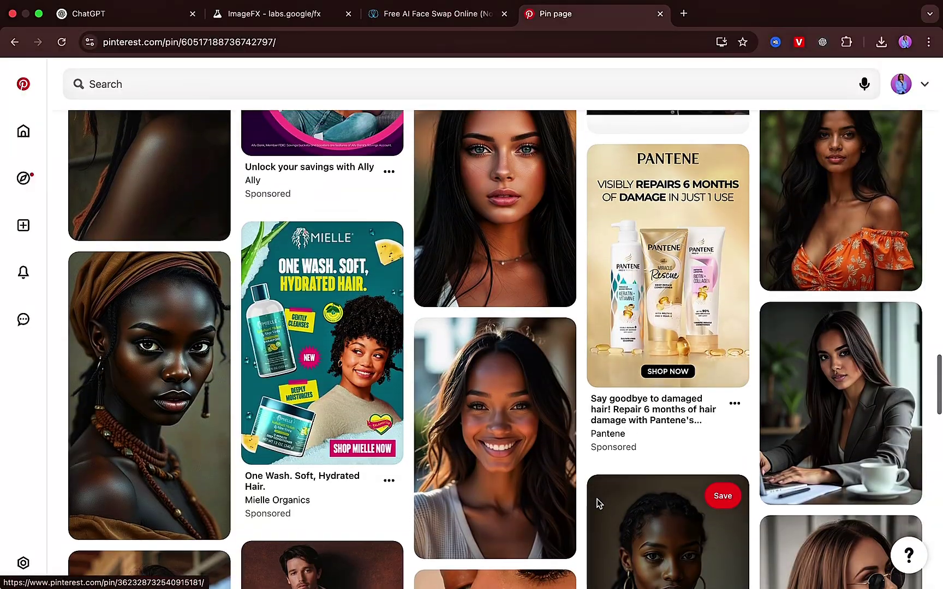
- Download the '23 Warm Brown Hair 2025' pin image from Pinterest as a JPEG
scroll(596, 505, up, 5)
click(532, 326)
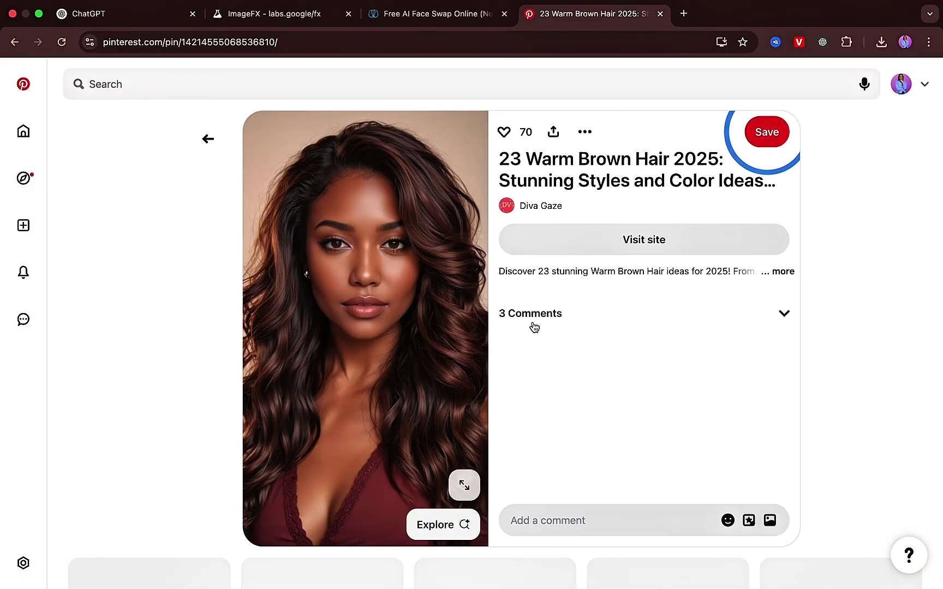
scroll(533, 323, down, 5)
scroll(533, 326, up, 5)
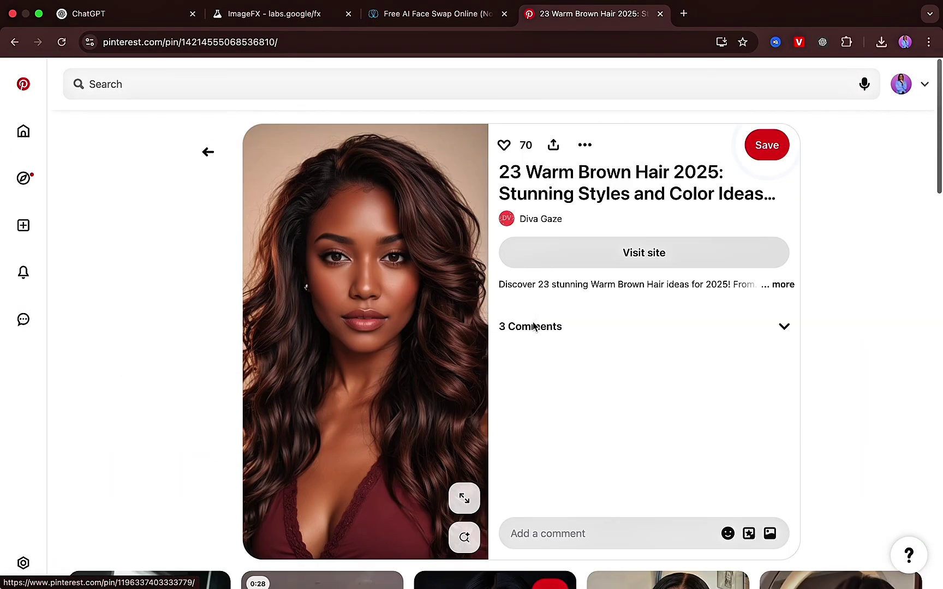
click(585, 145)
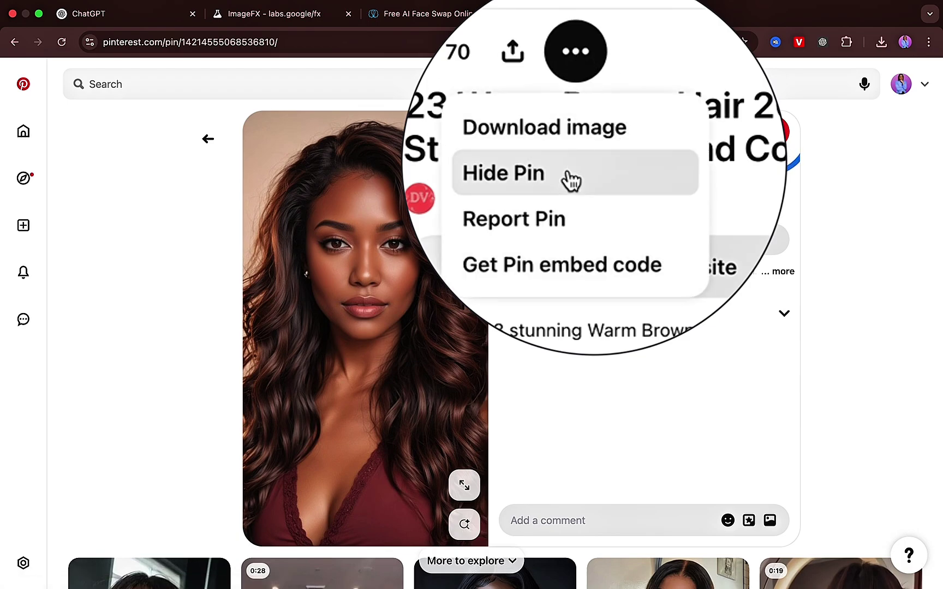
click(571, 134)
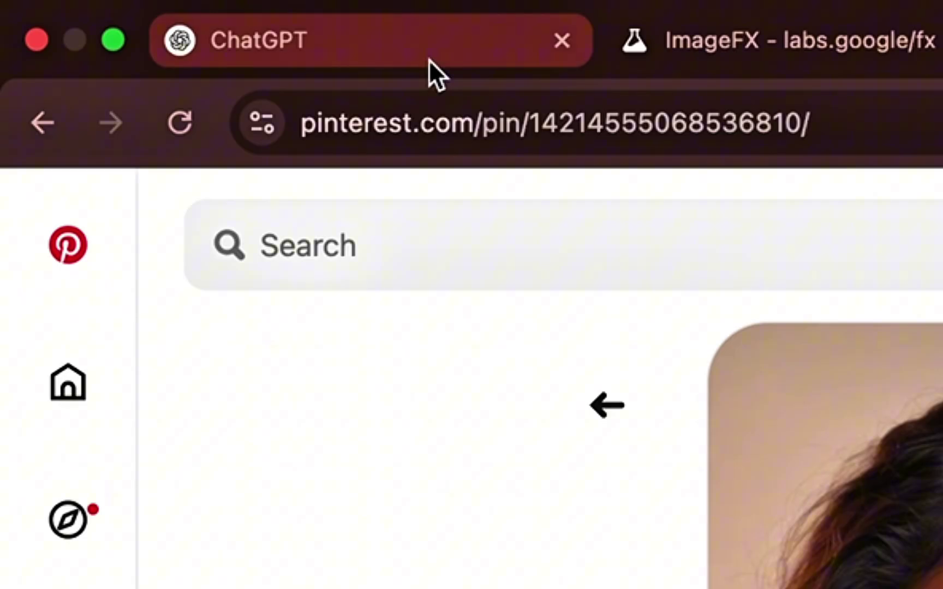
- In ChatGPT, attach the downloaded portrait and request an image prompt including Canon camera specs
click(429, 59)
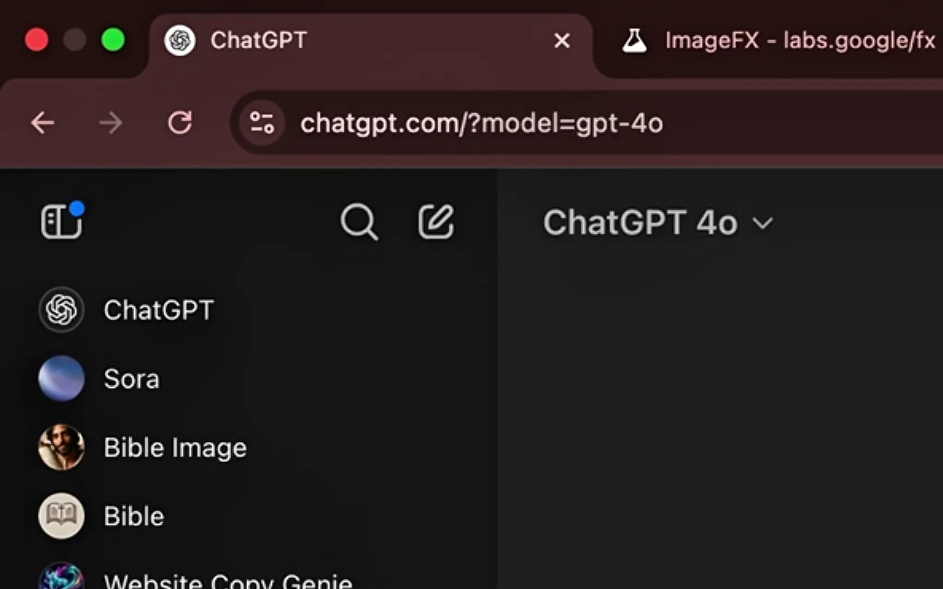
drag(686, 76, 414, 338)
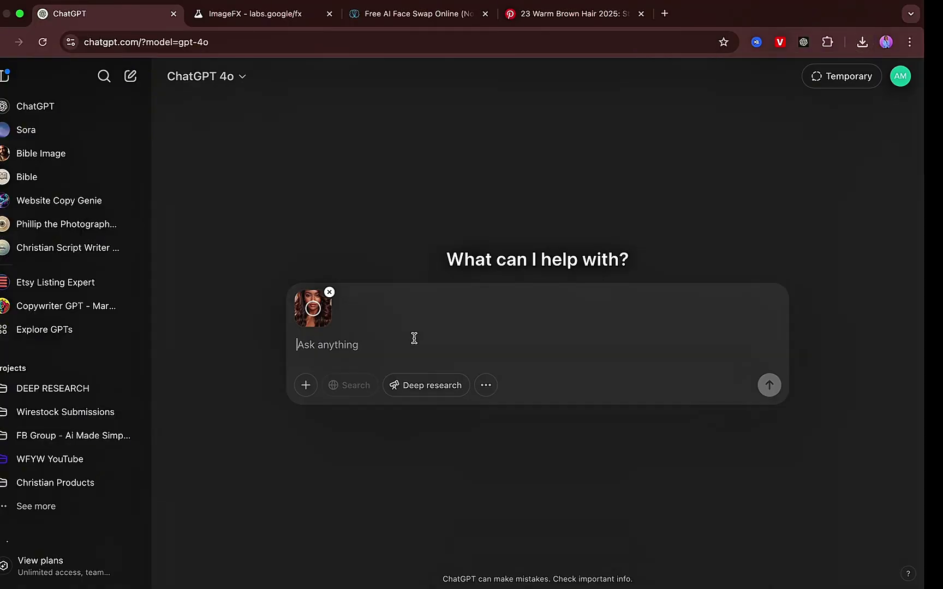
text(Give me an image promp)
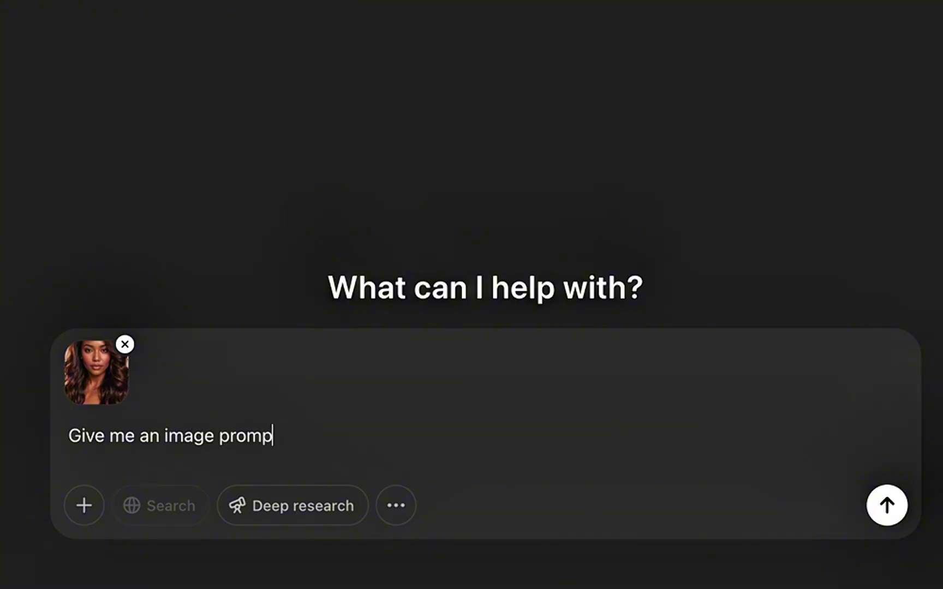
text(t for this phot)
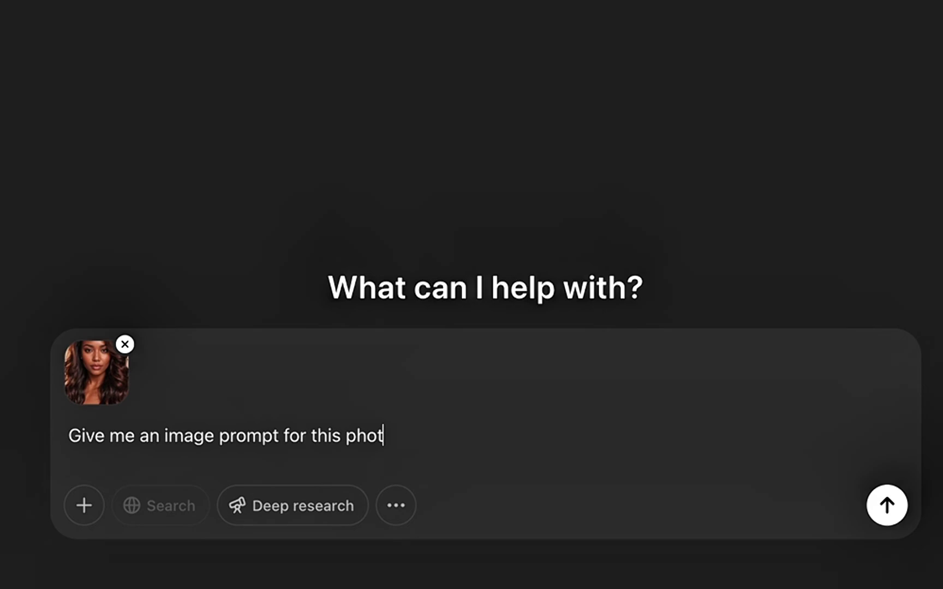
text(o and include the canon came)
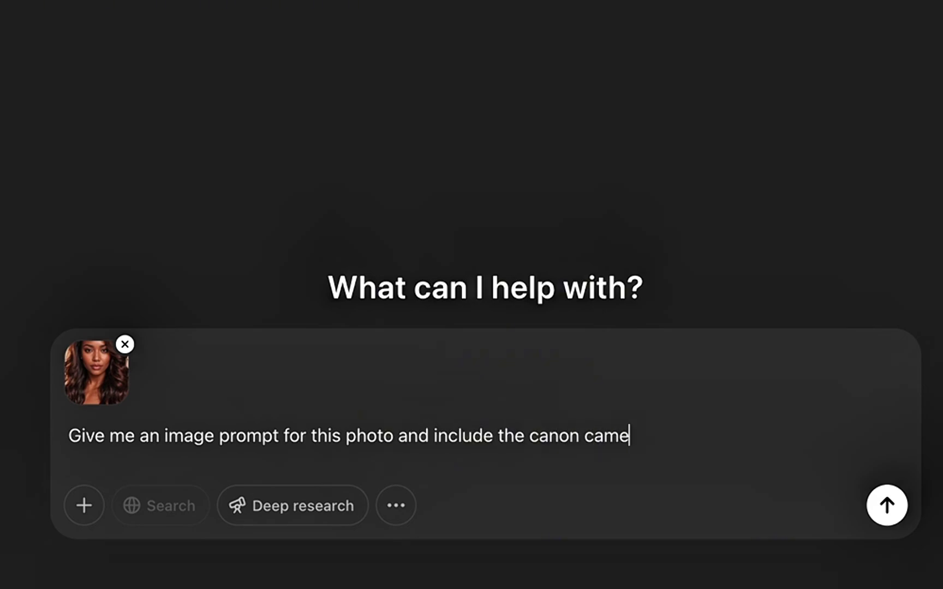
text(ra specs)
key(Return)
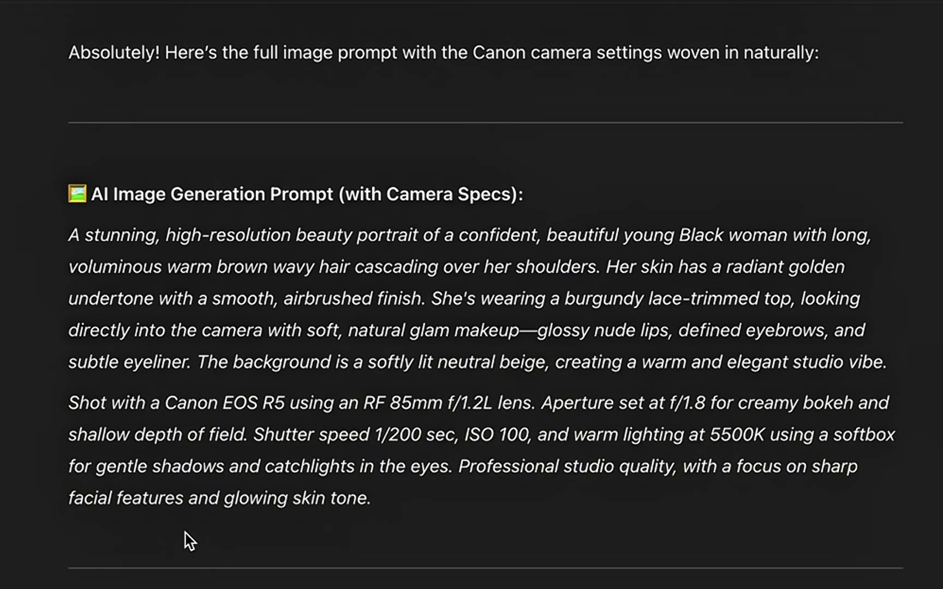
- Copy both paragraphs of the generated Canon EOS R5 portrait prompt
drag(377, 509, 68, 235)
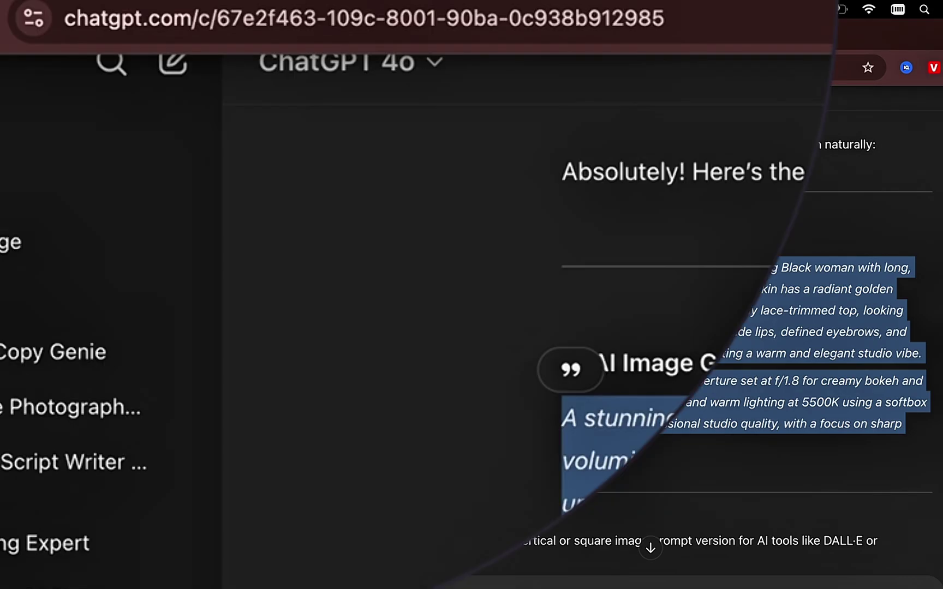
right_click(121, 13)
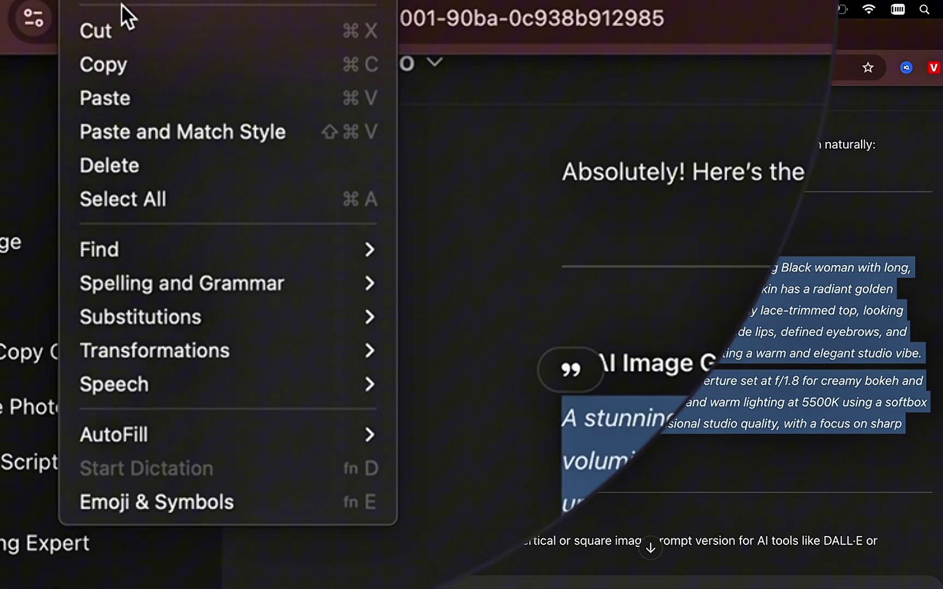
click(139, 64)
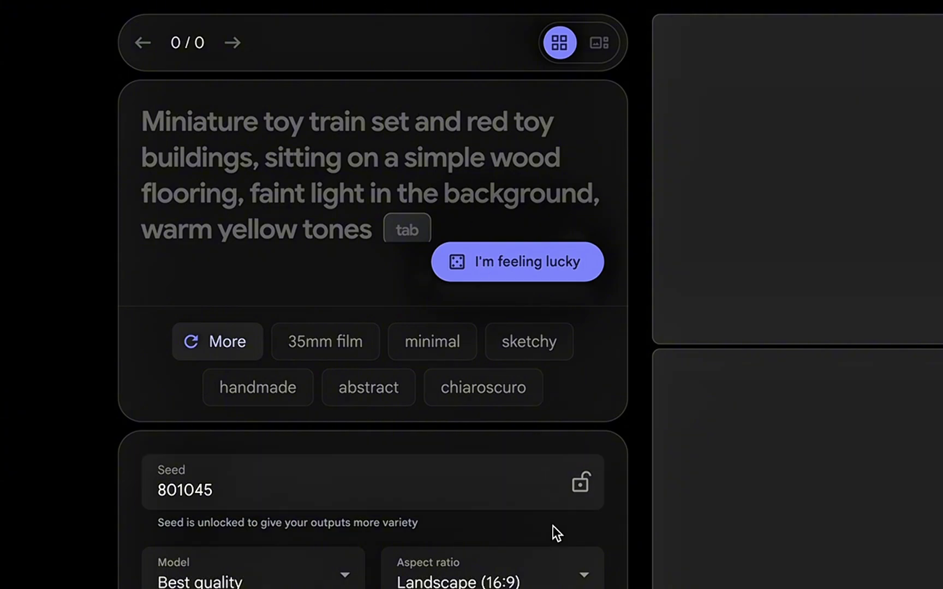
- Generate ImageFX portraits from the pasted ChatGPT prompt at Mobile portrait (3:4) aspect ratio
click(562, 564)
click(558, 533)
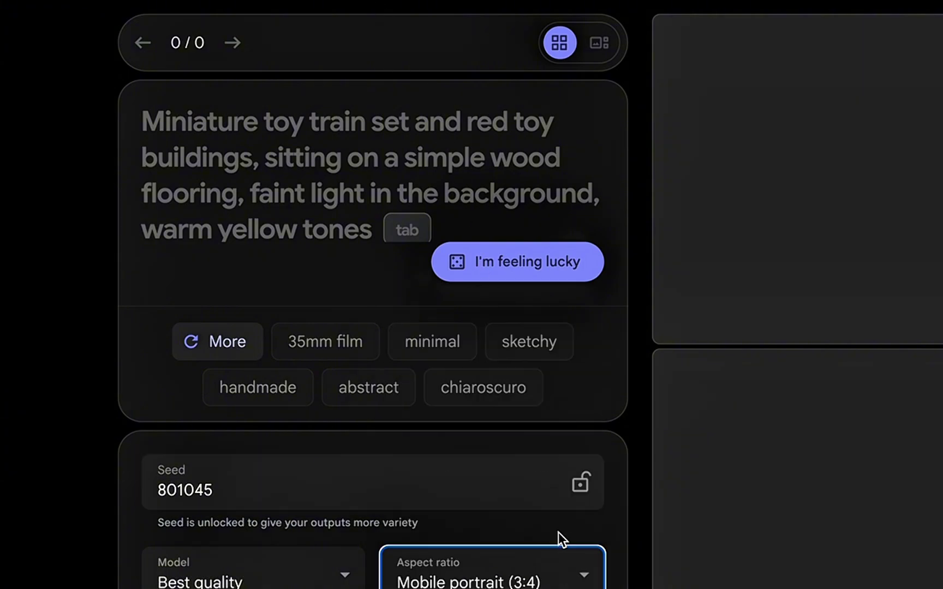
click(336, 173)
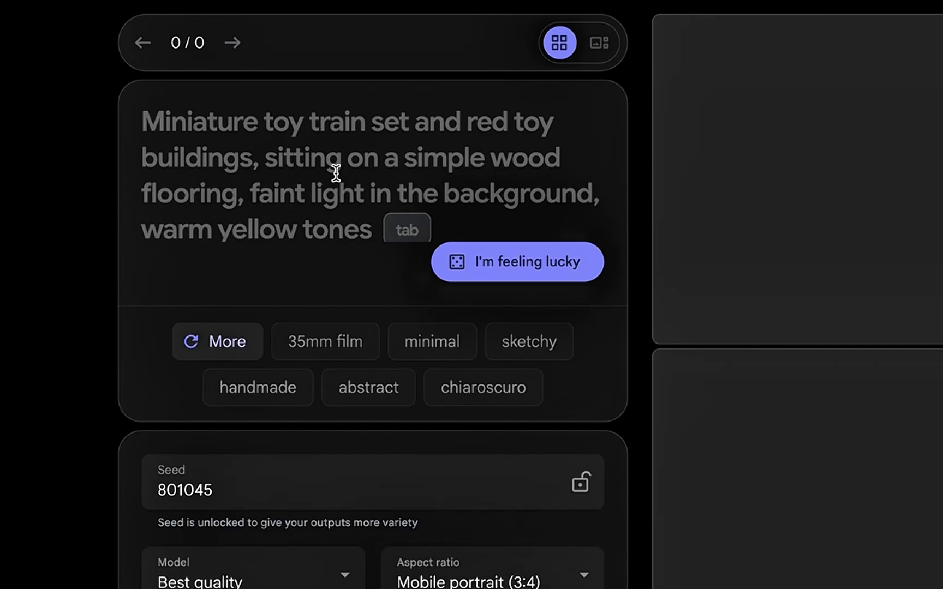
key(super+v)
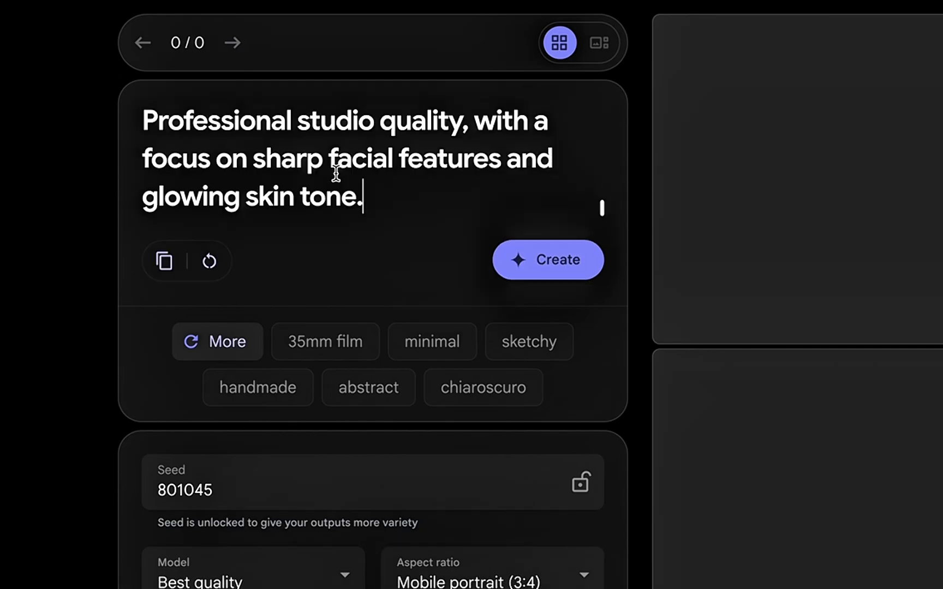
click(569, 268)
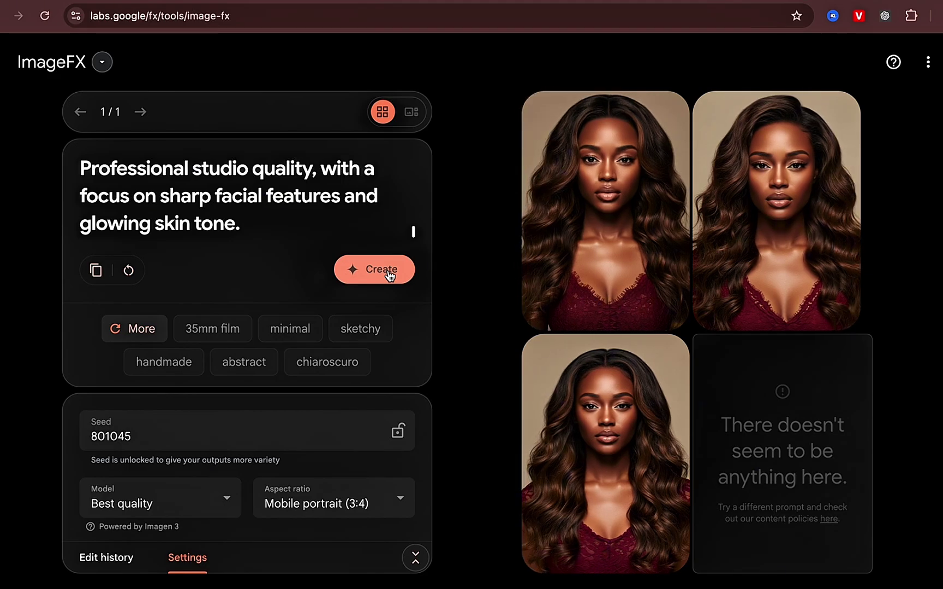
- Replace 'young' with 'Biracial' in the prompt and regenerate the portraits
scroll(230, 199, up, 10)
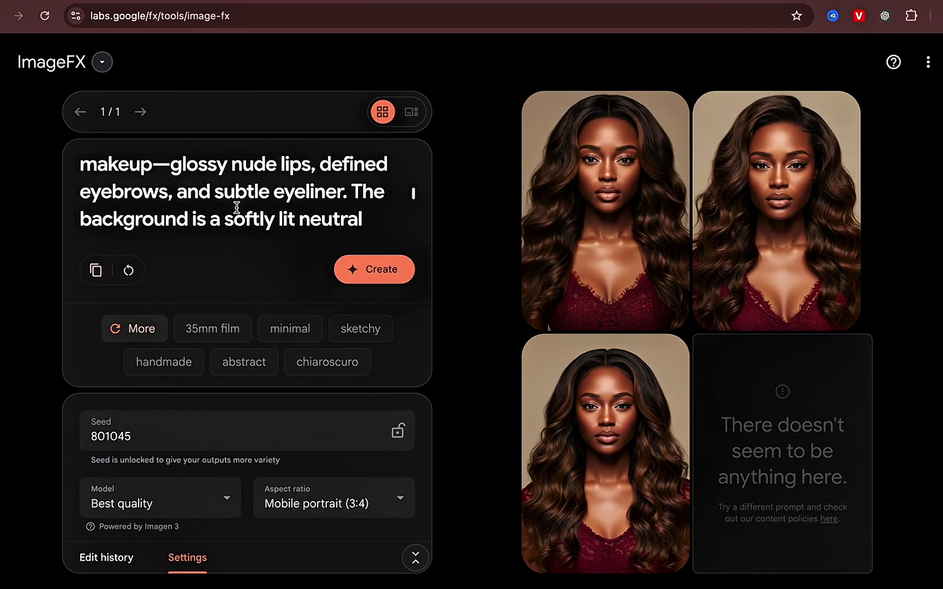
scroll(236, 208, up, 3)
scroll(236, 208, down, 1)
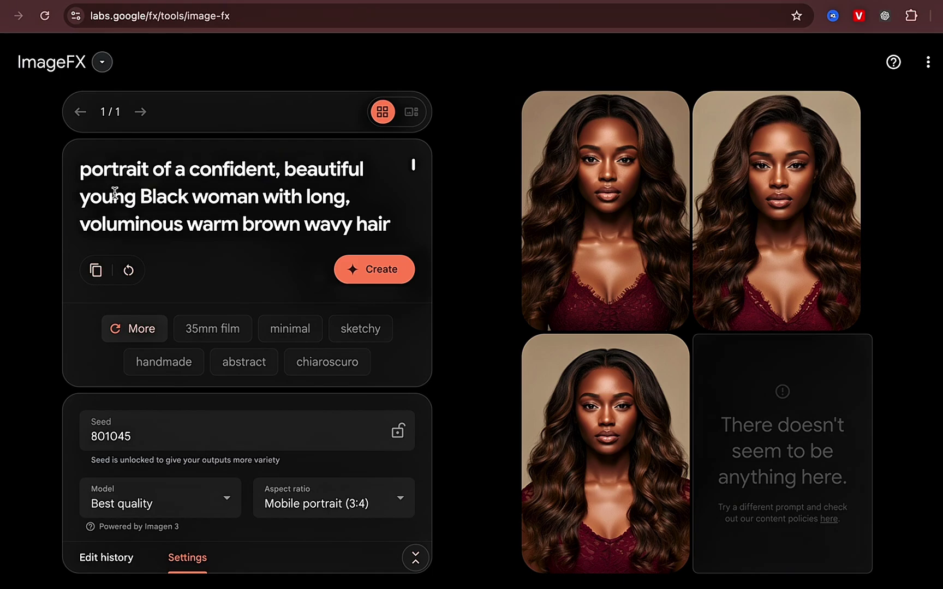
drag(141, 195, 84, 200)
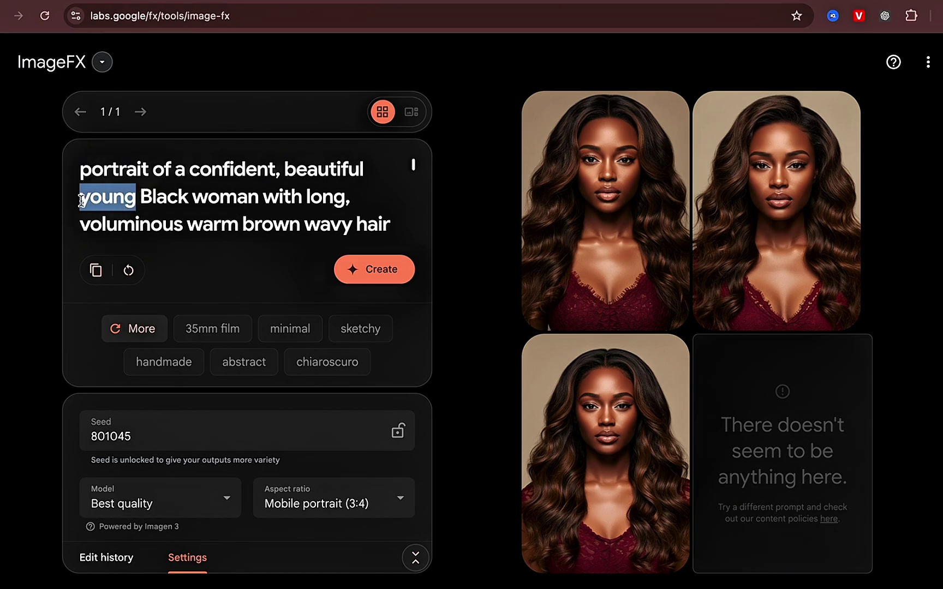
text(Biracial)
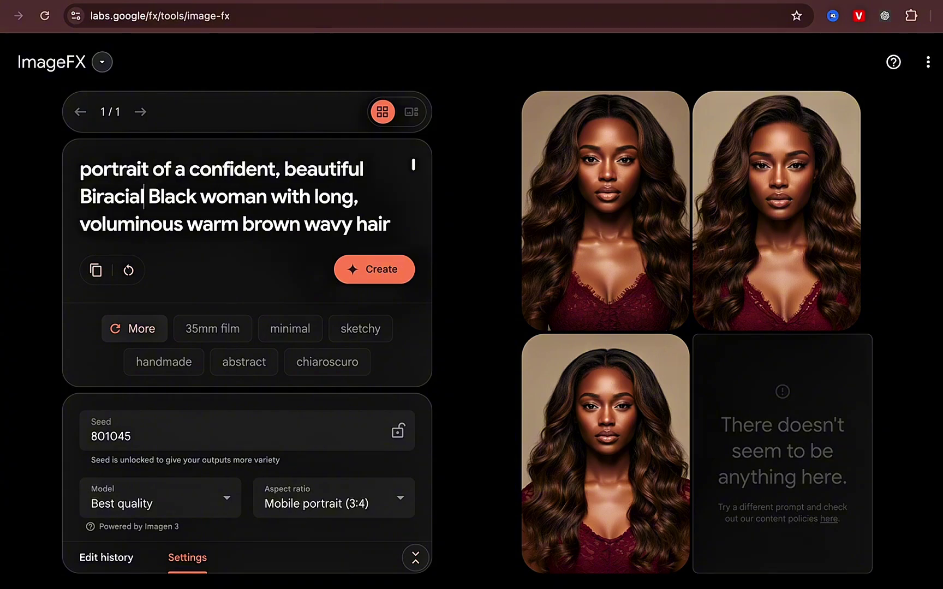
click(379, 268)
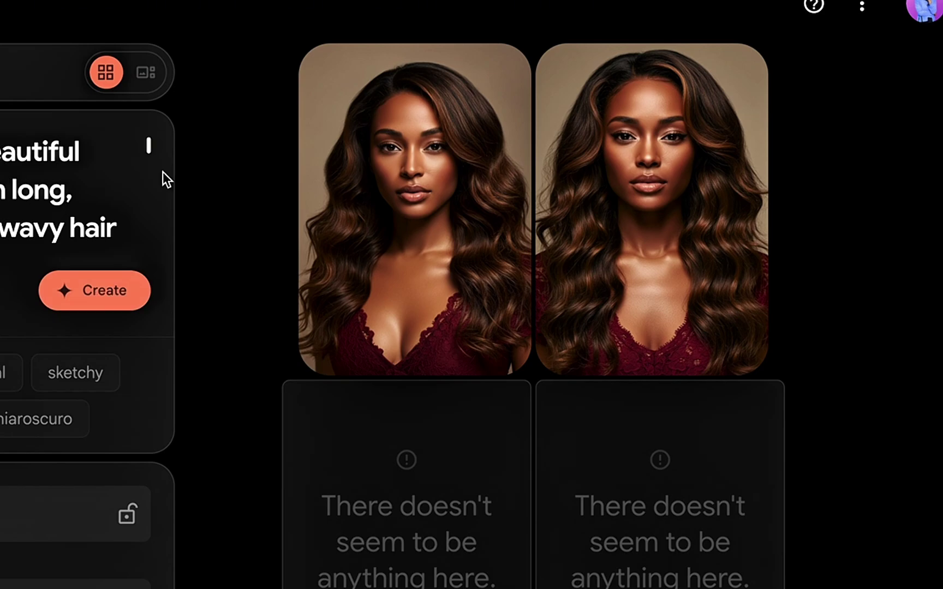
- Download the first new portrait as image_fx_ (96).jpg
mouse_move(392, 213)
click(506, 335)
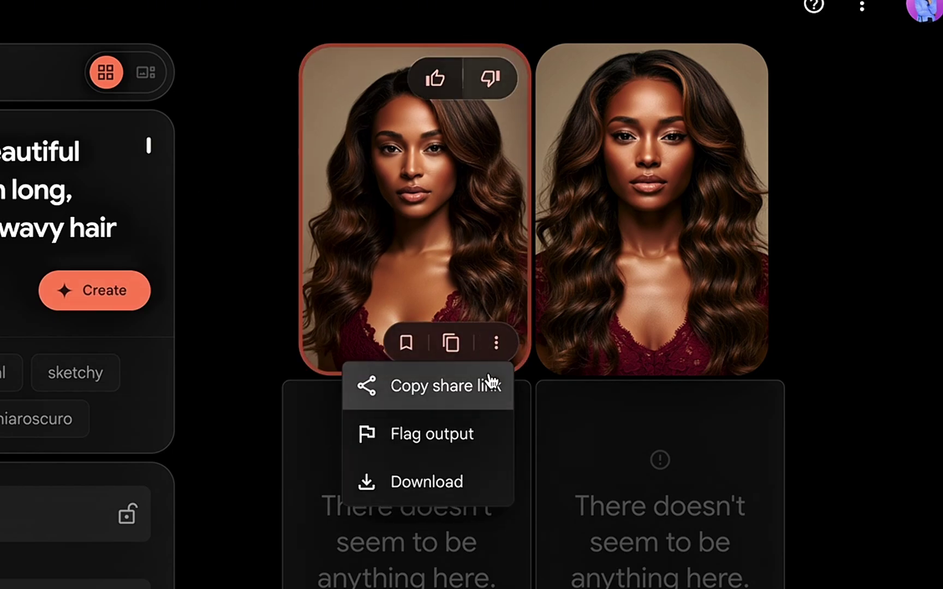
click(465, 482)
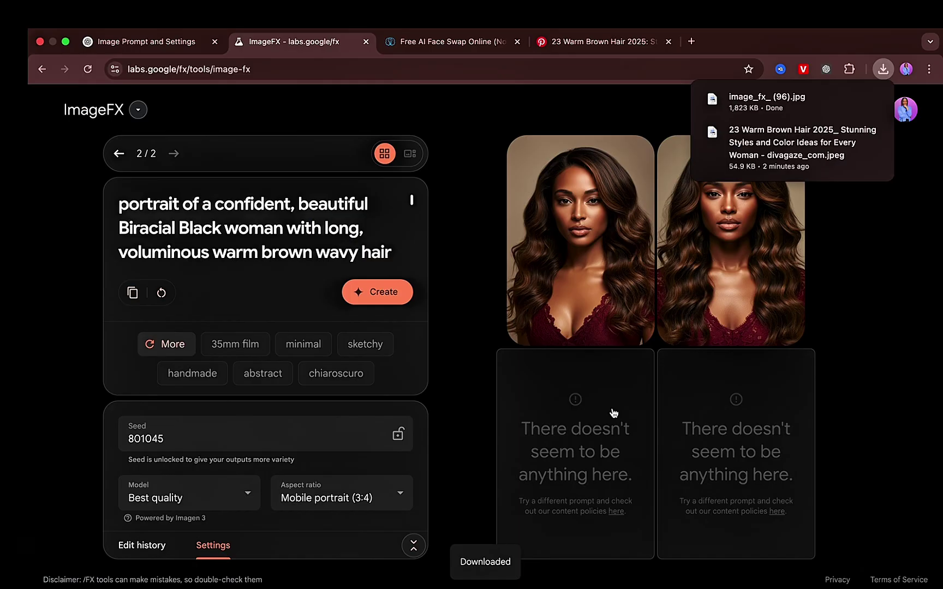
- Remove 'trimmed' from the lace top description and regenerate the portraits
scroll(349, 238, down, 5)
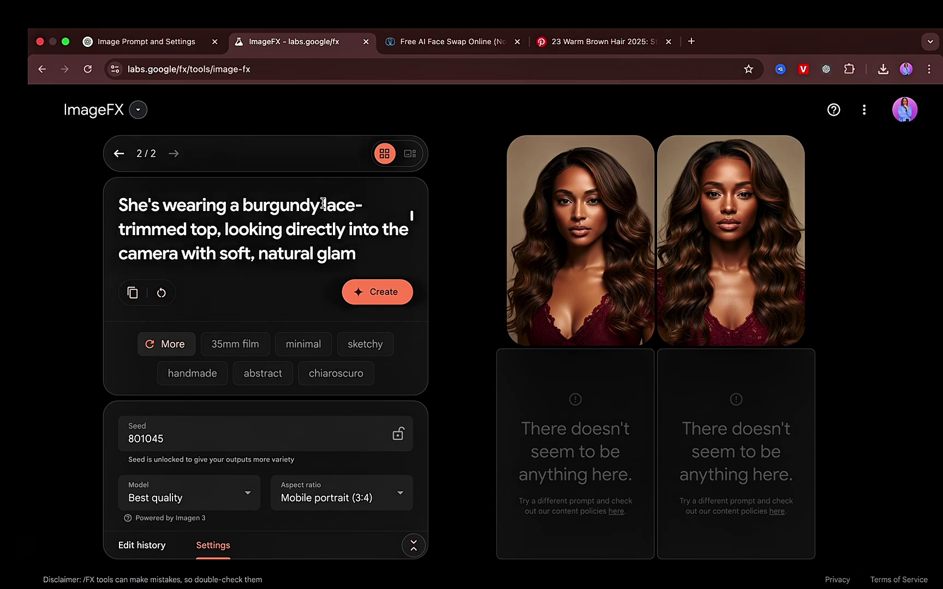
drag(191, 229, 95, 235)
key(BackSpace)
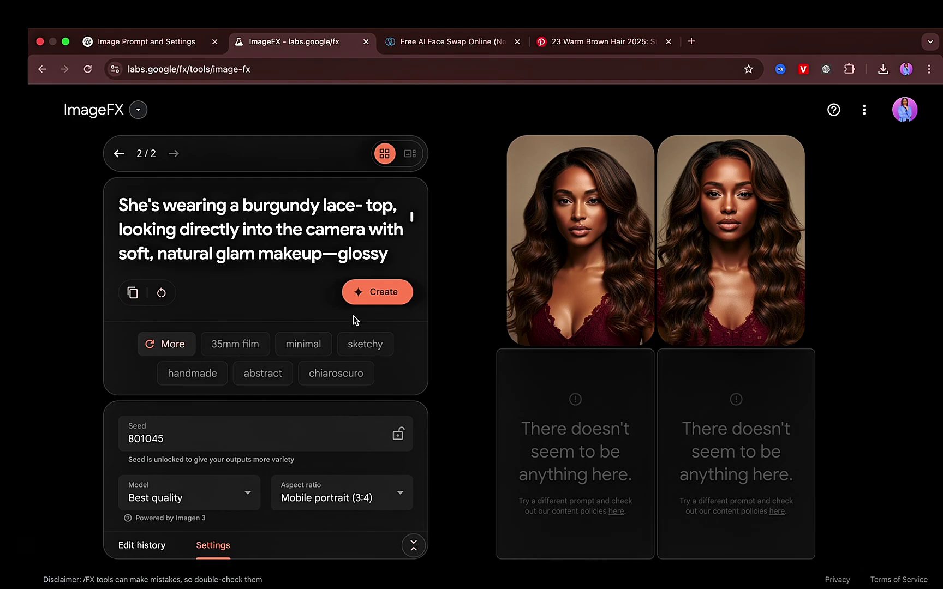
click(384, 289)
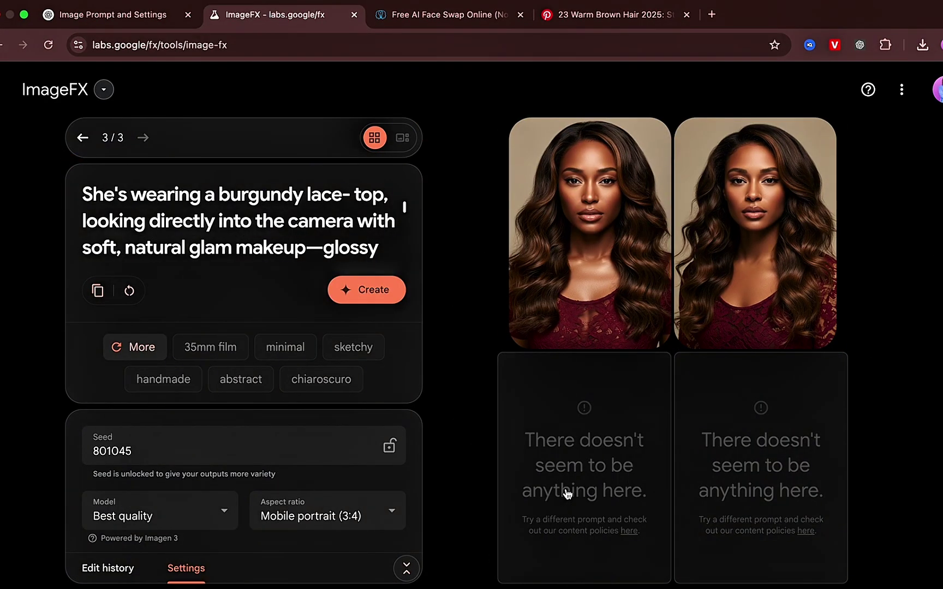
- Download the second of the new portraits
mouse_move(729, 327)
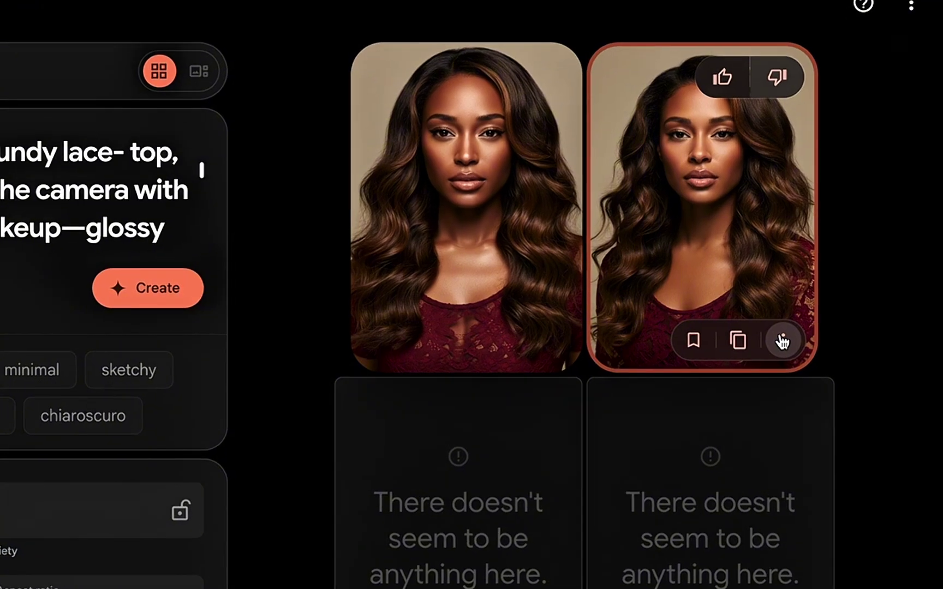
click(811, 326)
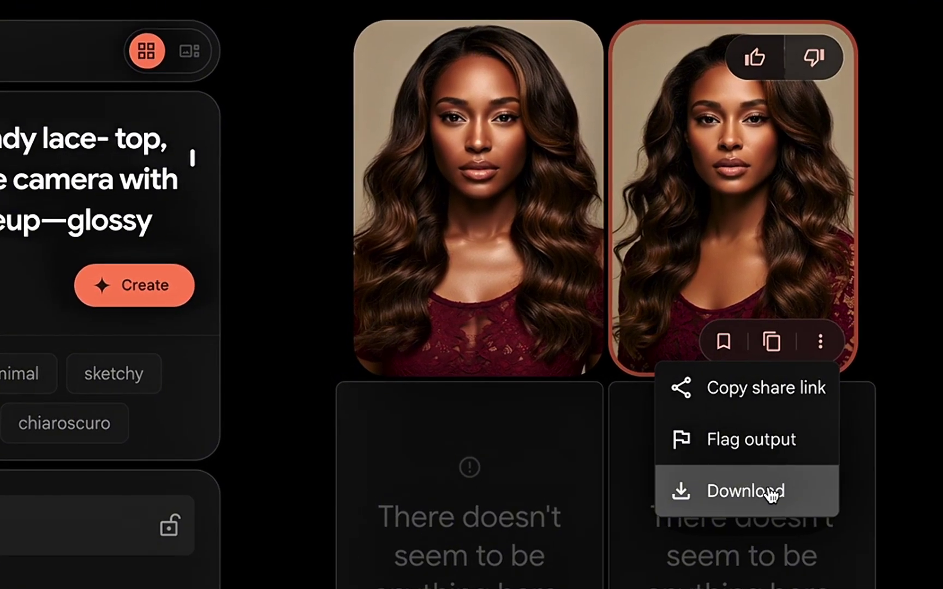
click(760, 486)
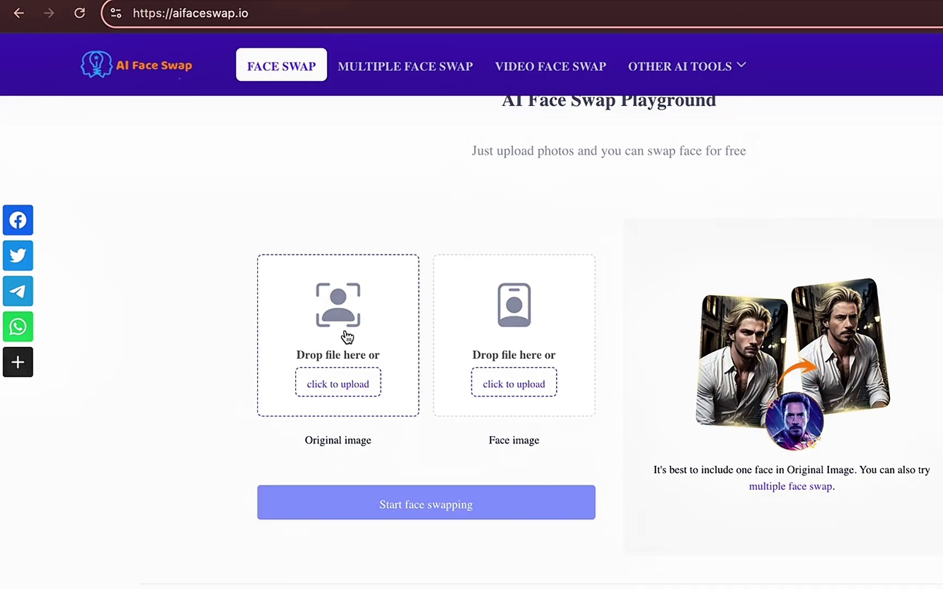
- Upload the '23 Warm Brown Hair' JPEG from Downloads as the Original image
click(351, 386)
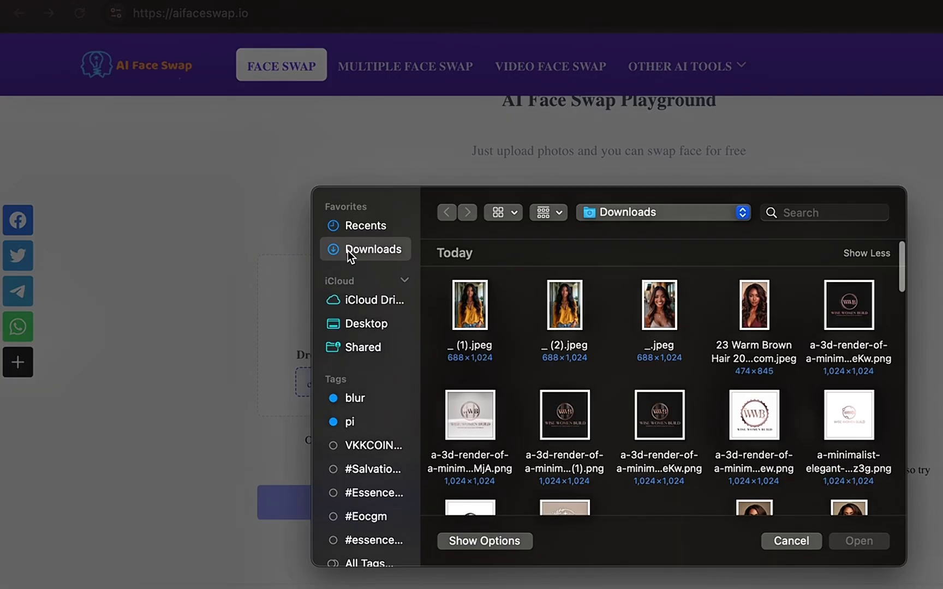
click(355, 228)
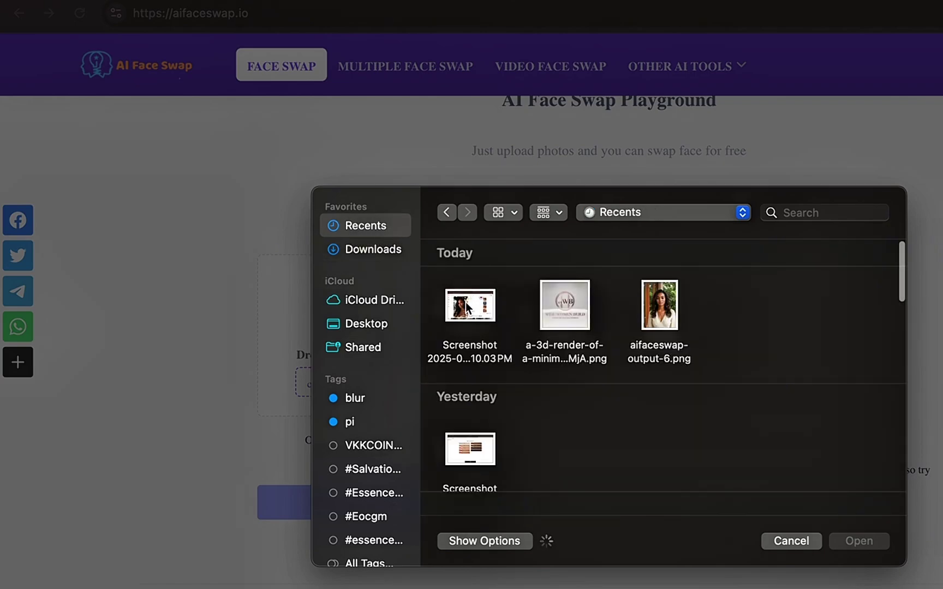
click(382, 249)
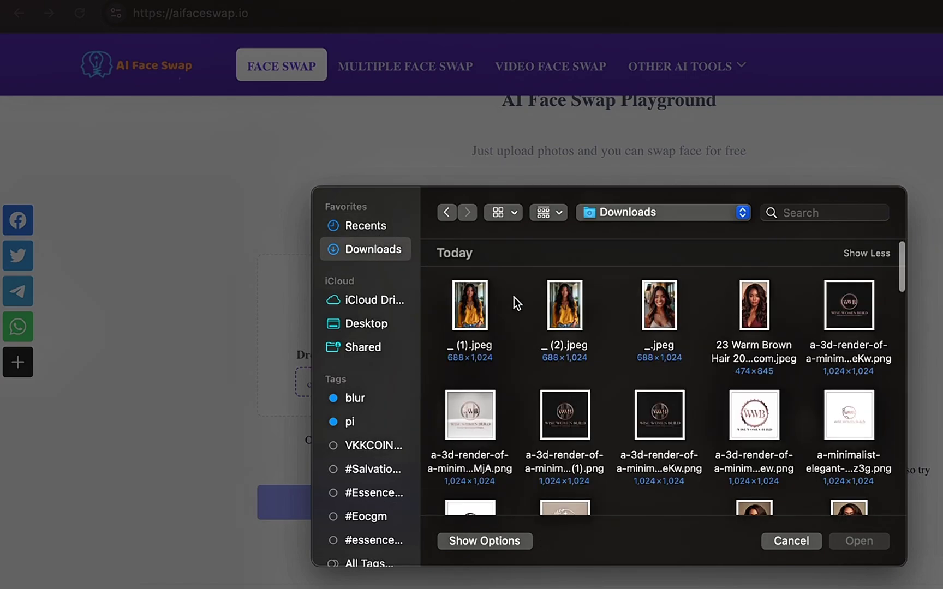
scroll(513, 298, down, 1)
click(762, 302)
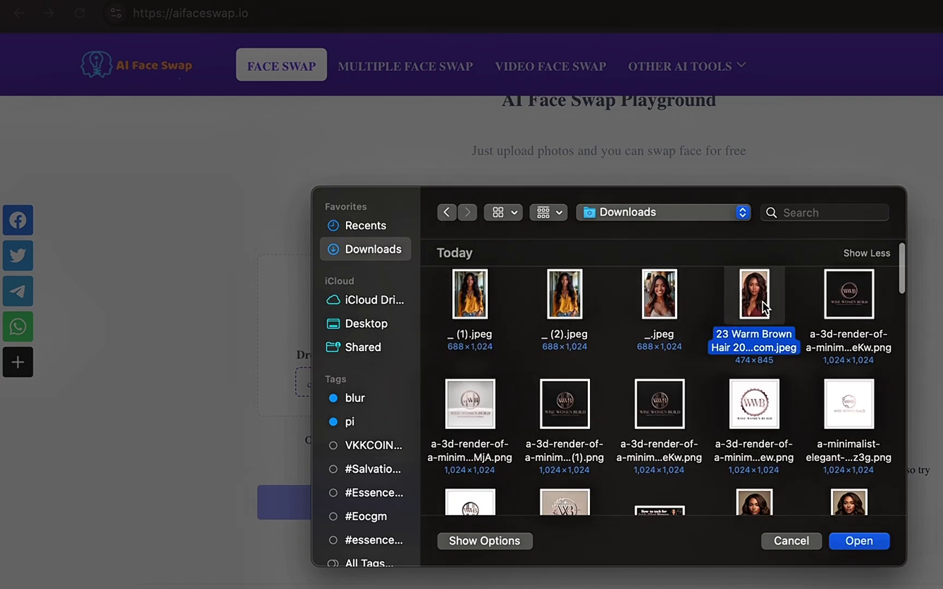
click(866, 541)
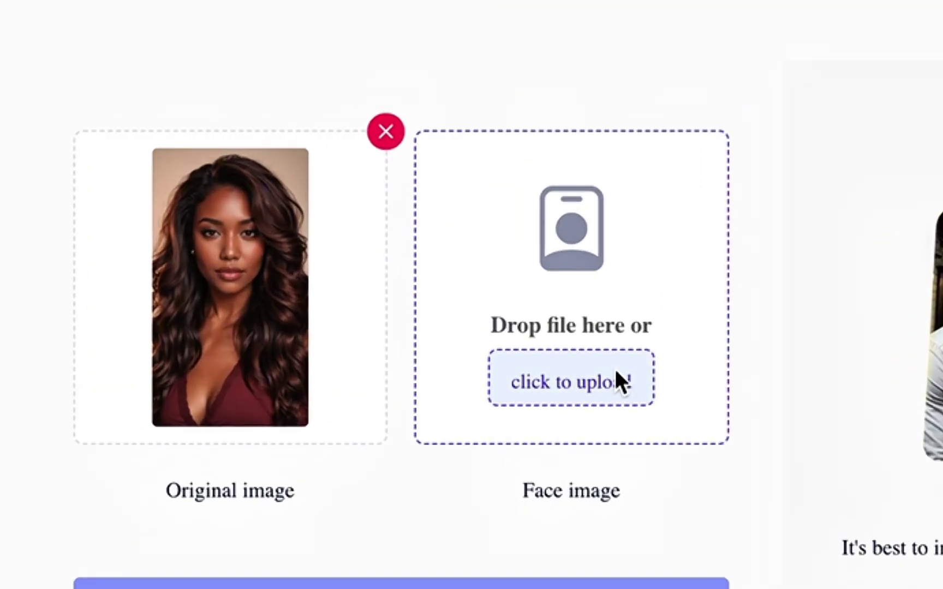
- Upload the selfie IMG_6621.JPG from Downloads into the Face image slot
click(619, 382)
scroll(641, 293, down, 5)
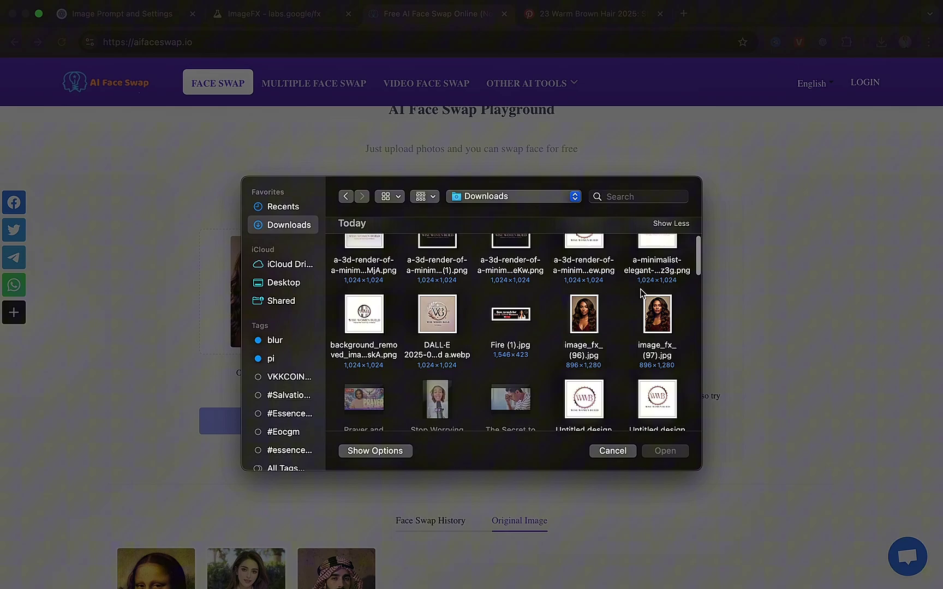
scroll(641, 292, down, 10)
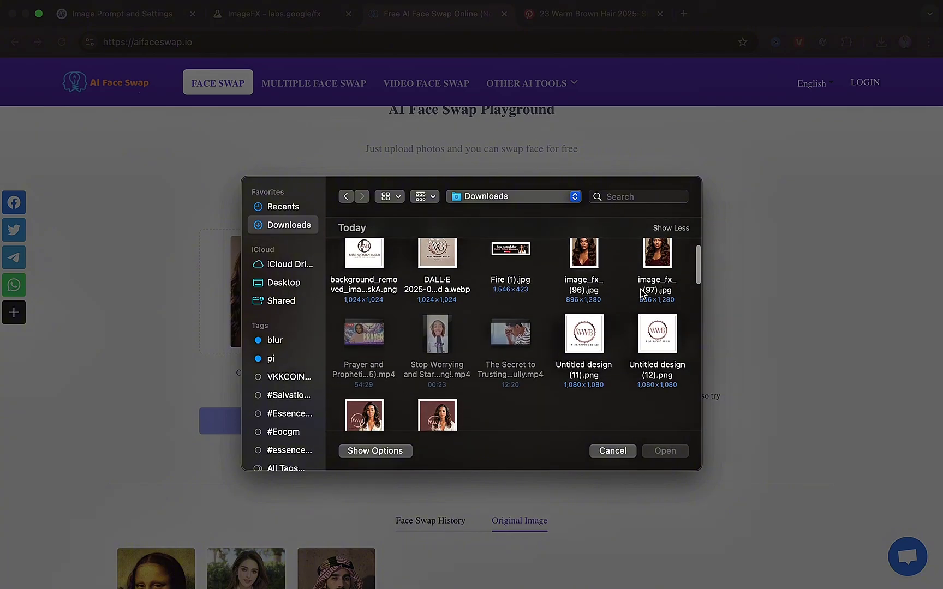
click(592, 329)
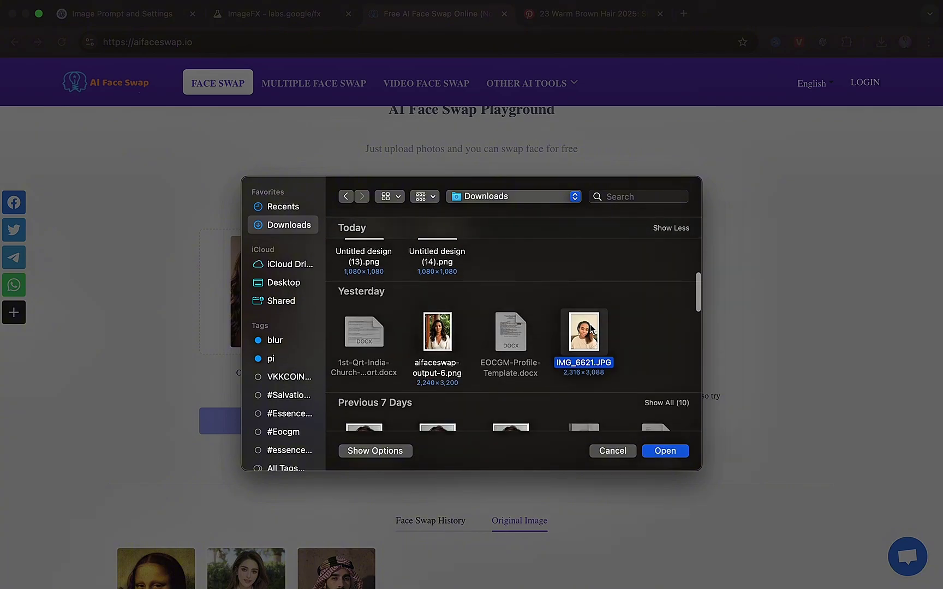
click(686, 455)
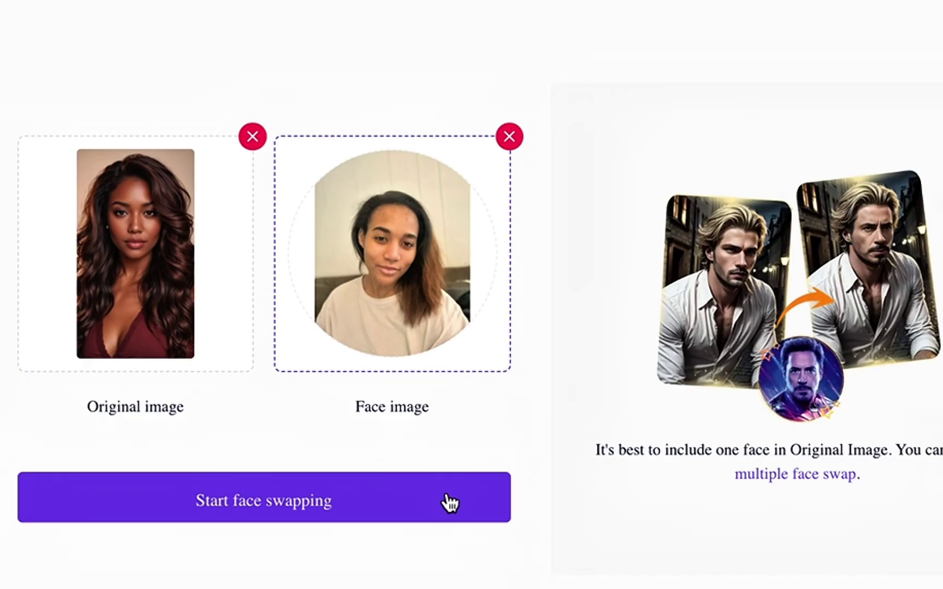
- Swap the IMG_6621 selfie face onto the warm brown-haired portrait and view the result full size
click(427, 421)
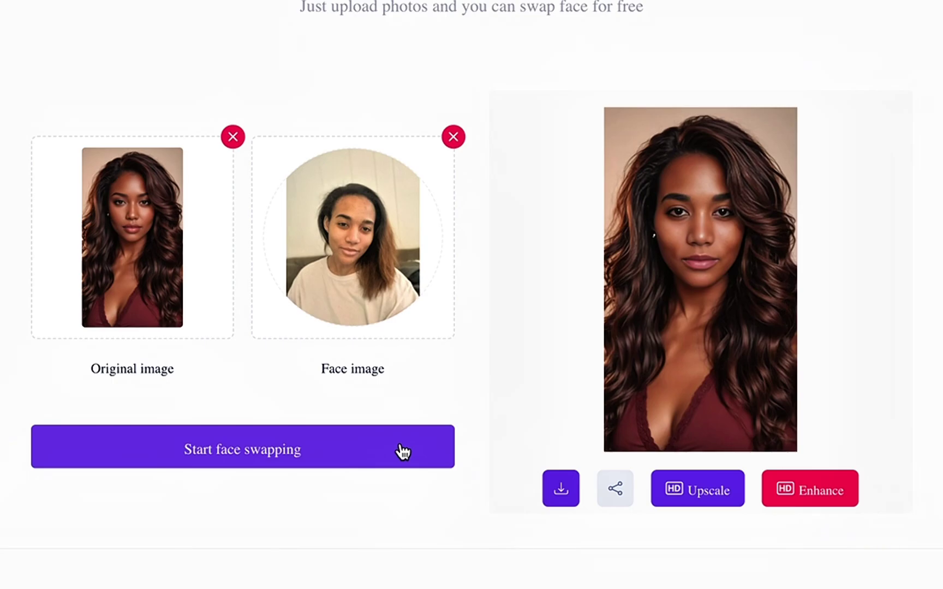
click(758, 315)
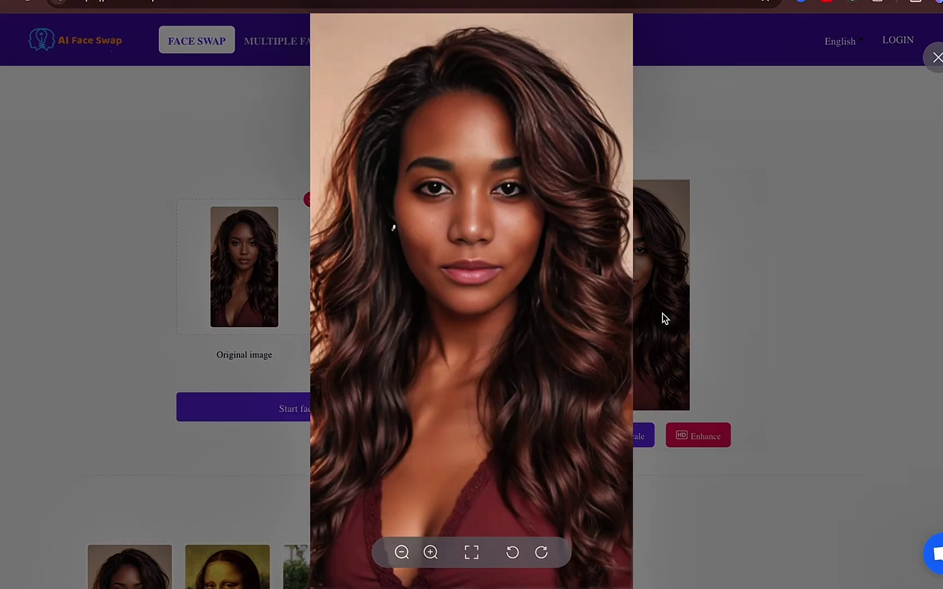
click(774, 322)
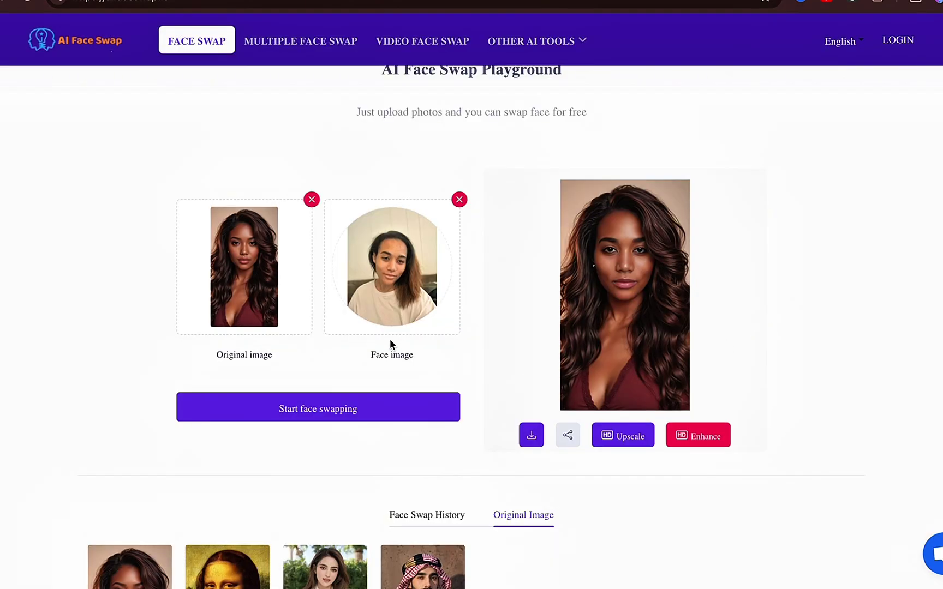
- Replace the Original image with the last image_fx_ maroon lace-top portrait and rerun the face swap
click(311, 200)
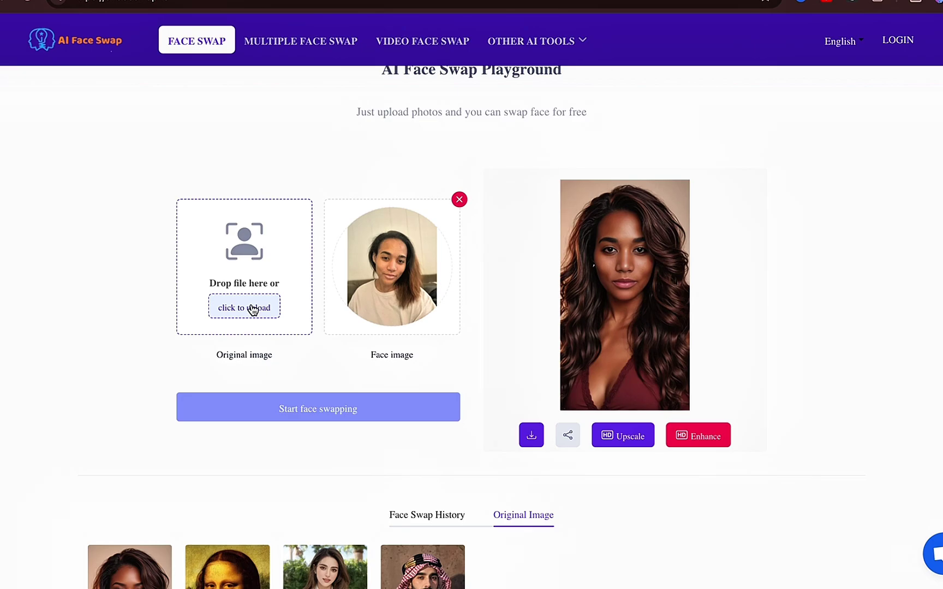
click(253, 309)
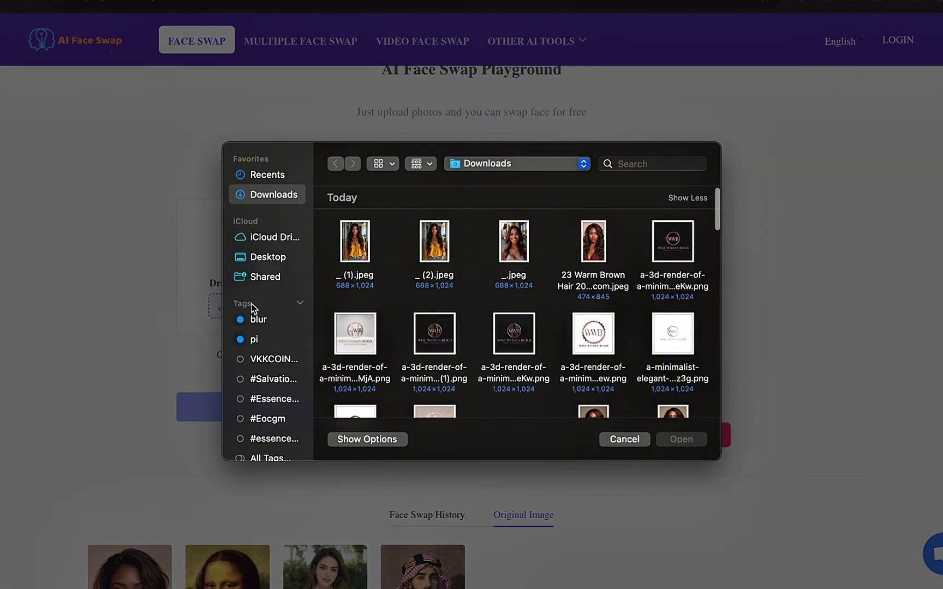
scroll(388, 287, down, 2)
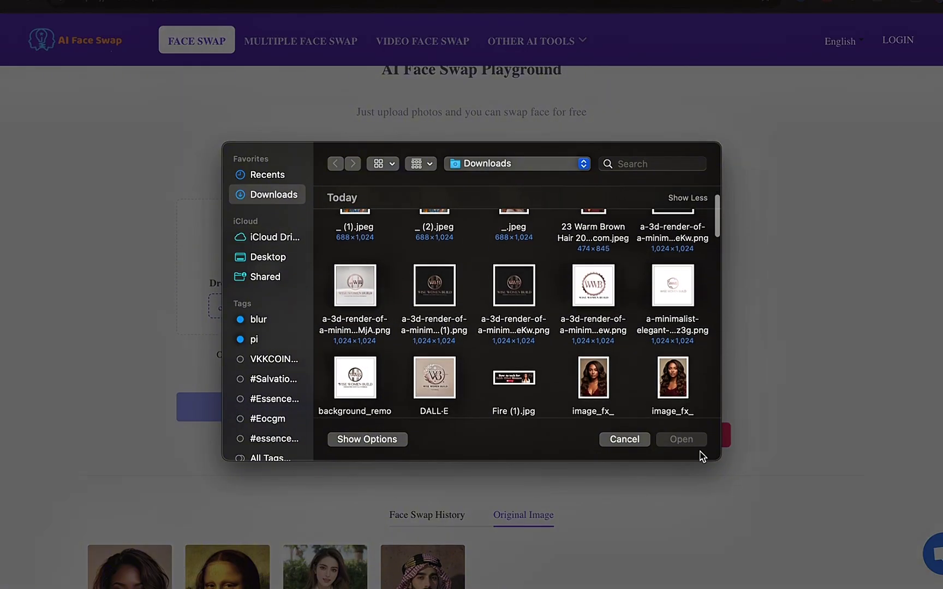
click(673, 389)
click(683, 440)
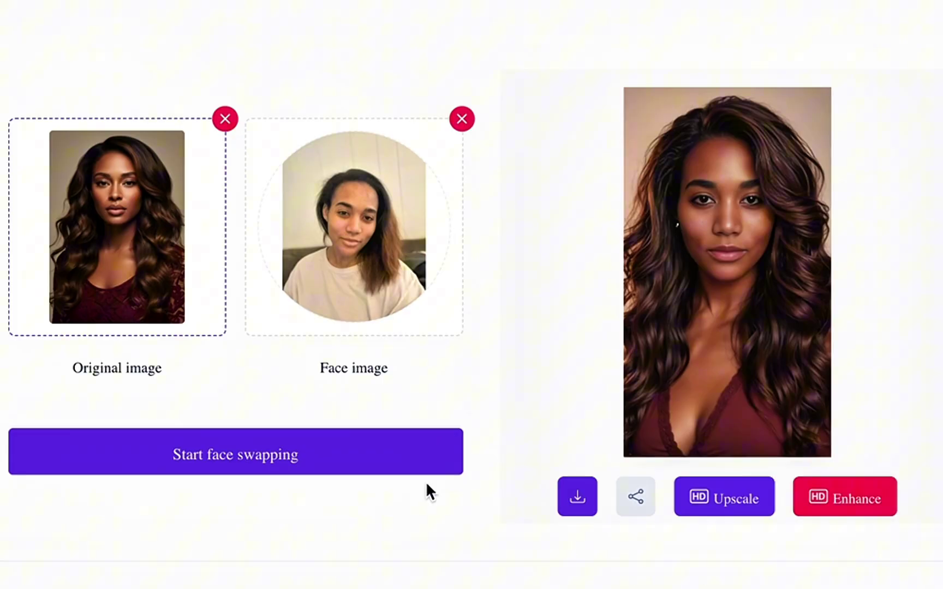
click(402, 451)
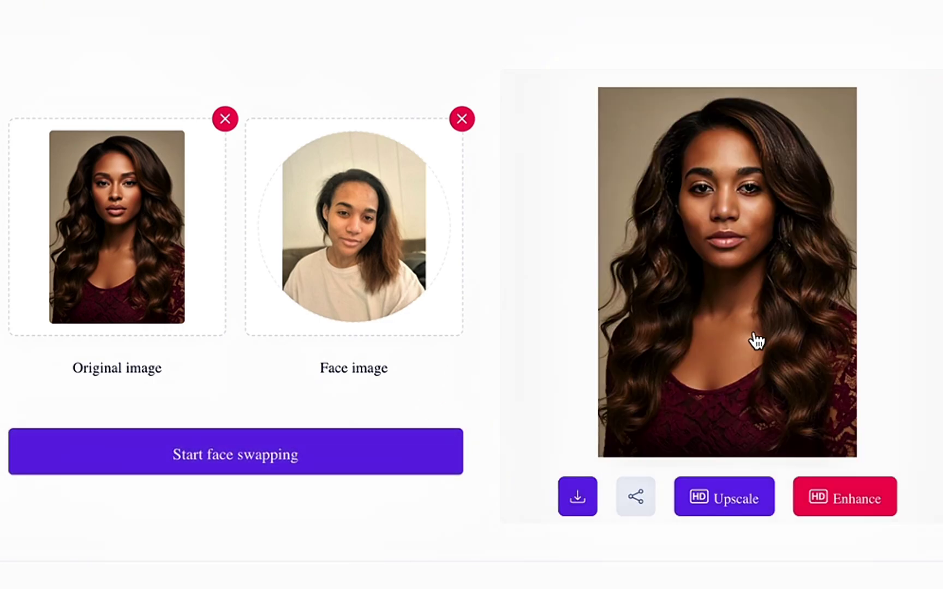
- Send the swapped portrait to HD Upscale and upscale it at factor 2.5
scroll(780, 377, down, 1)
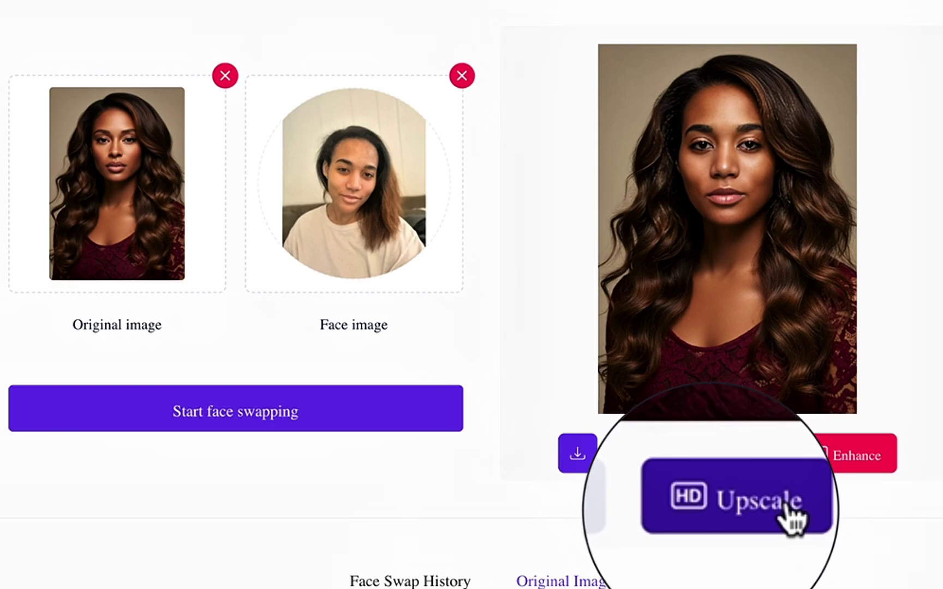
click(751, 463)
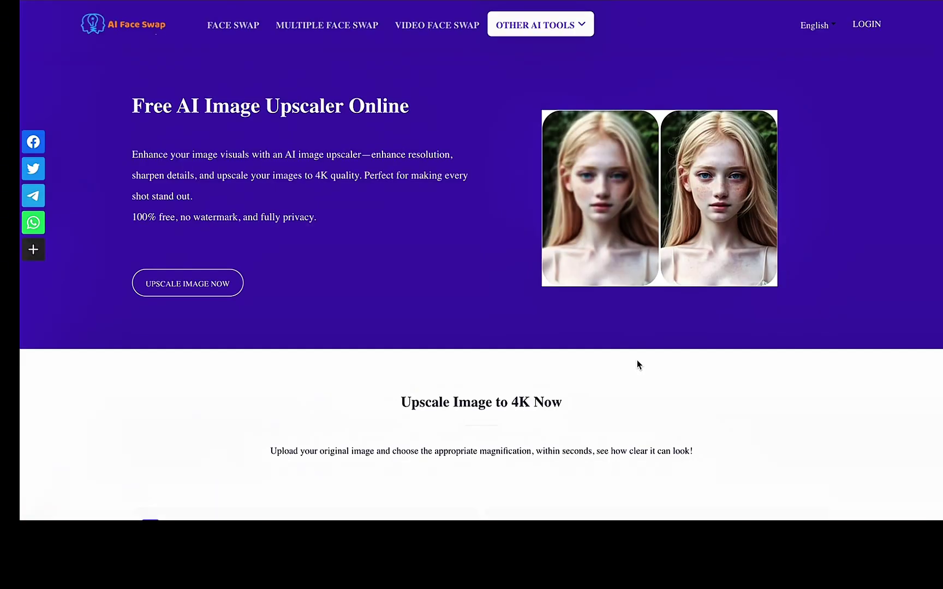
scroll(636, 359, down, 9)
scroll(323, 252, up, 1)
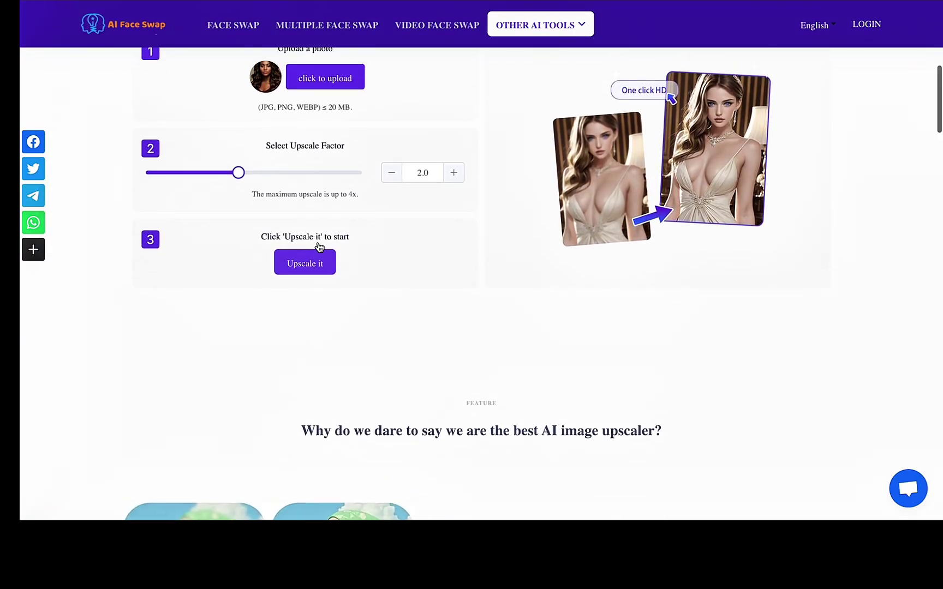
click(453, 171)
click(453, 171)
click(454, 172)
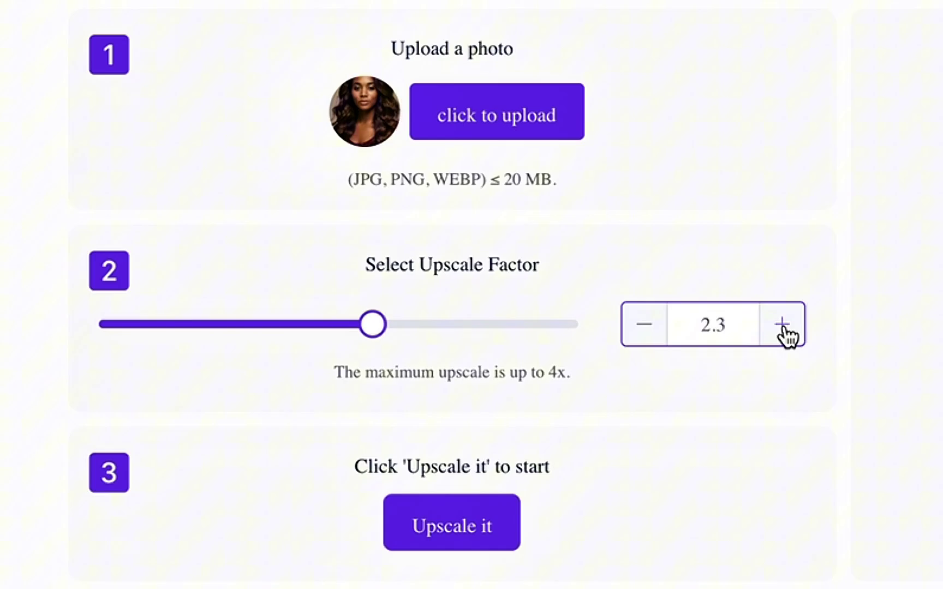
click(782, 325)
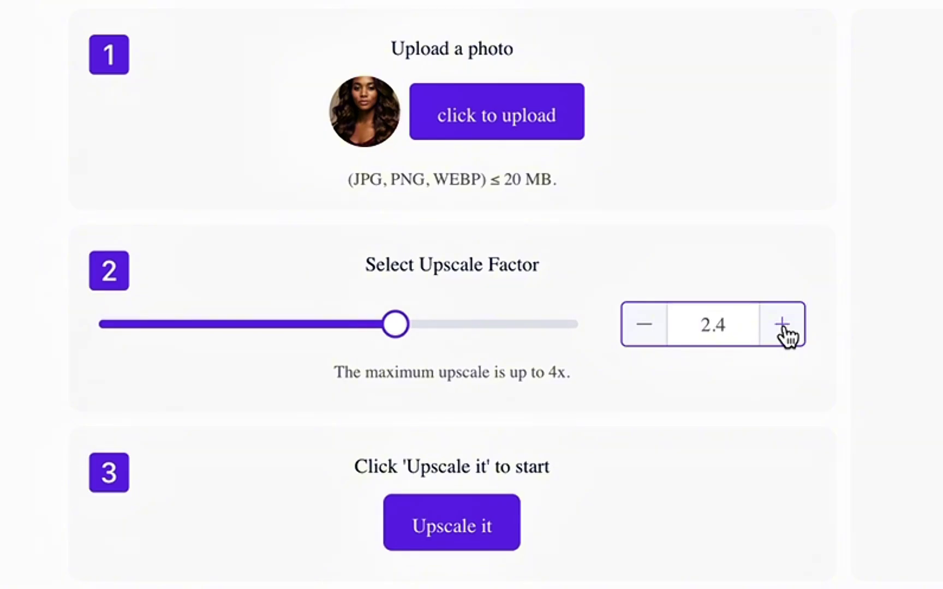
click(782, 325)
click(480, 521)
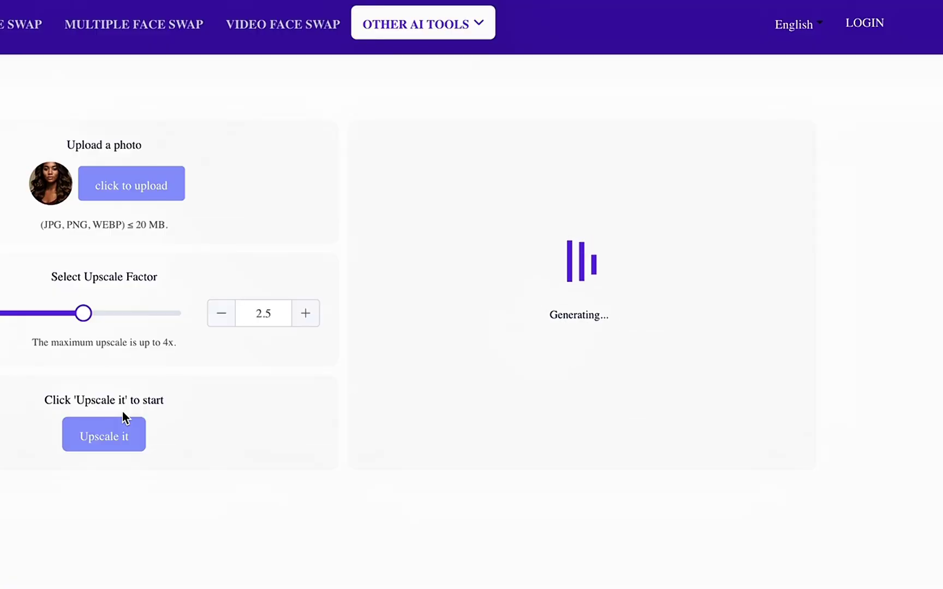
- Preview the upscaled maroon lace-top portrait enlarged, then close it
scroll(122, 411, up, 1)
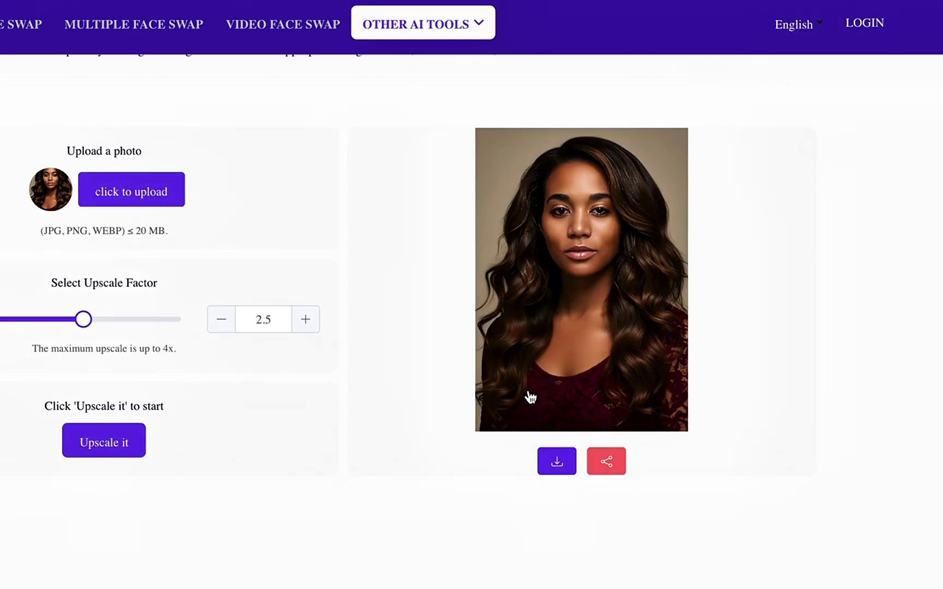
click(580, 311)
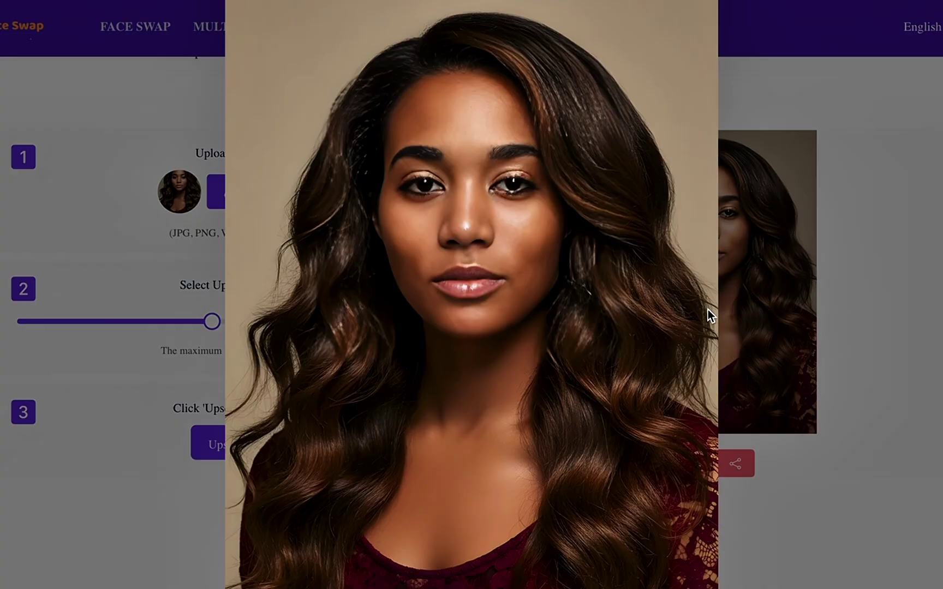
click(892, 413)
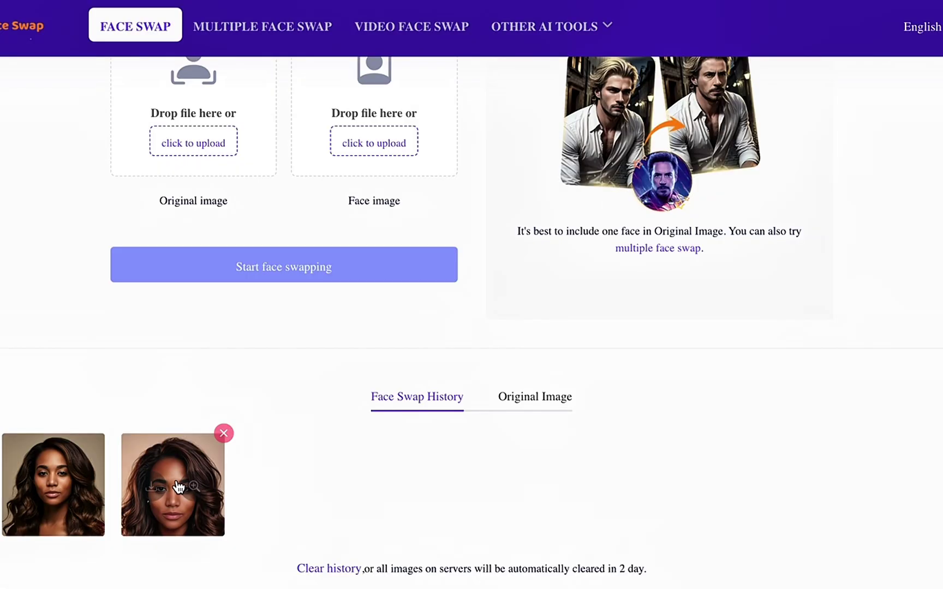
- Enlarge the second, first, then second face swap history portraits in turn, closing each preview
click(176, 480)
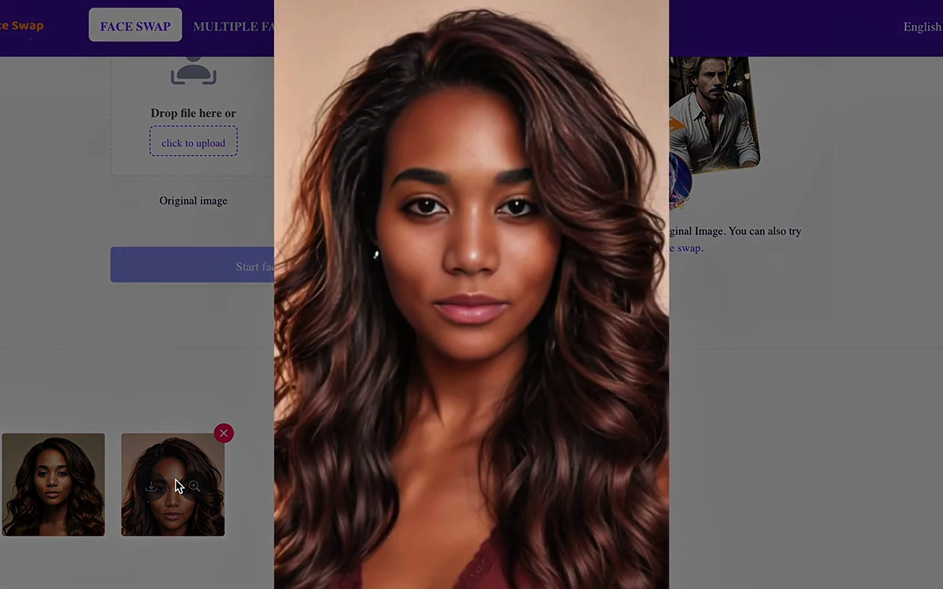
click(67, 531)
click(61, 513)
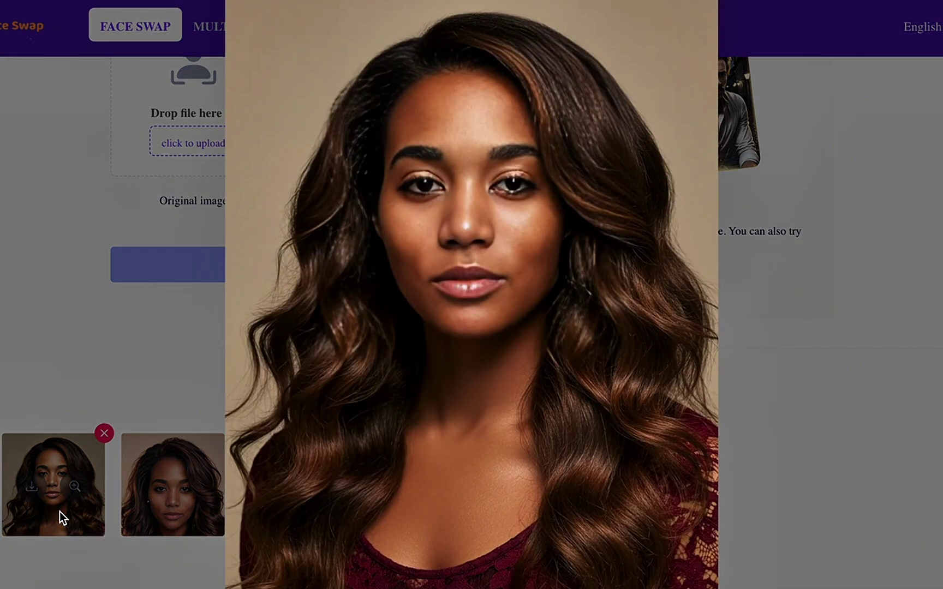
click(107, 398)
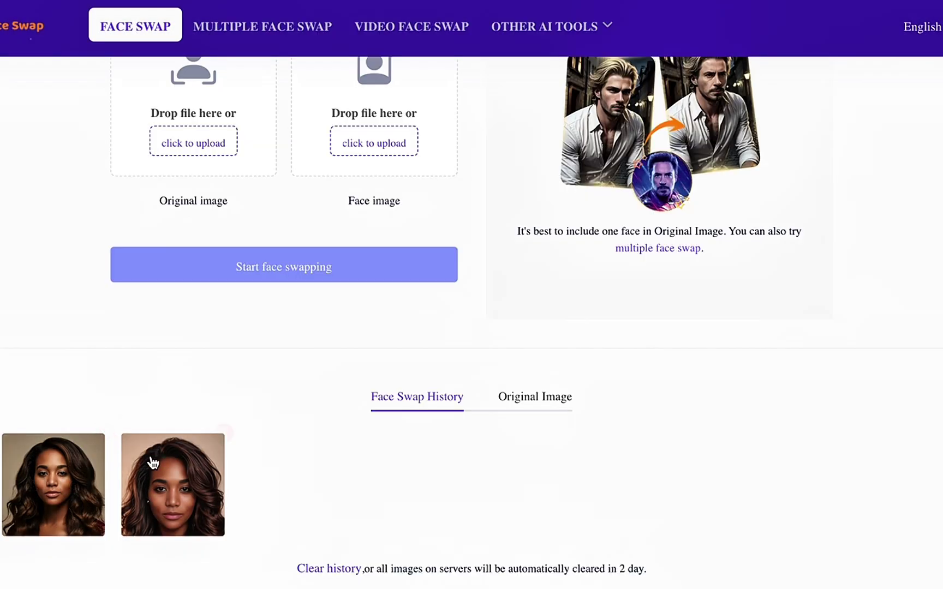
click(192, 463)
click(760, 459)
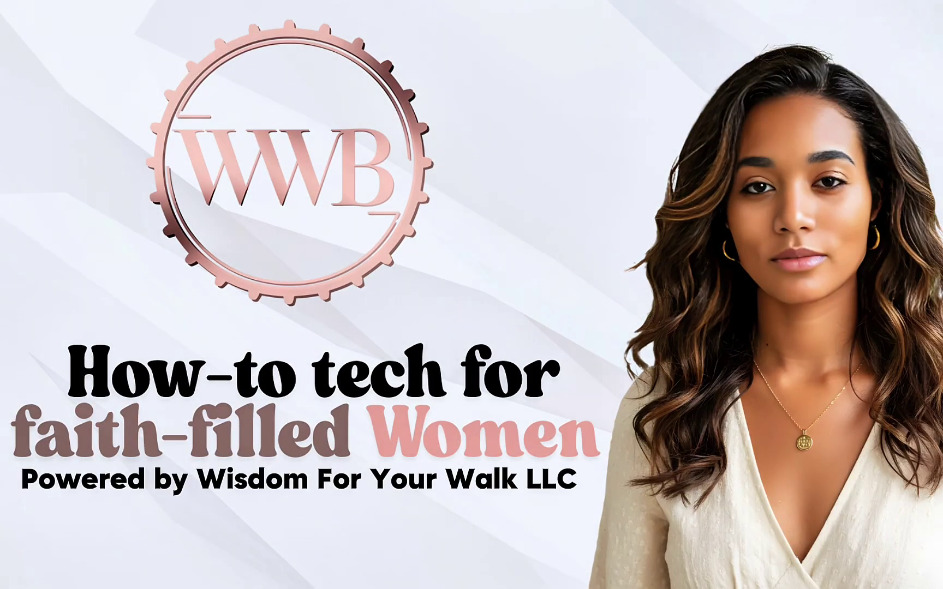